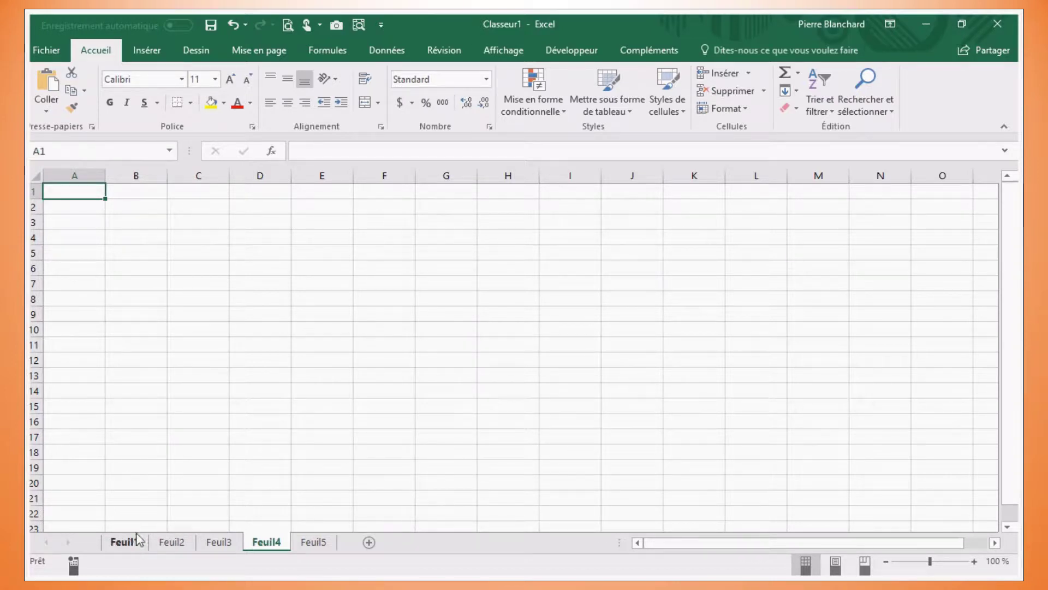
Add a new worksheet to the workbook and return to the Feuil1 sheet
{"action": "left_click", "coordinate": [370, 542]}
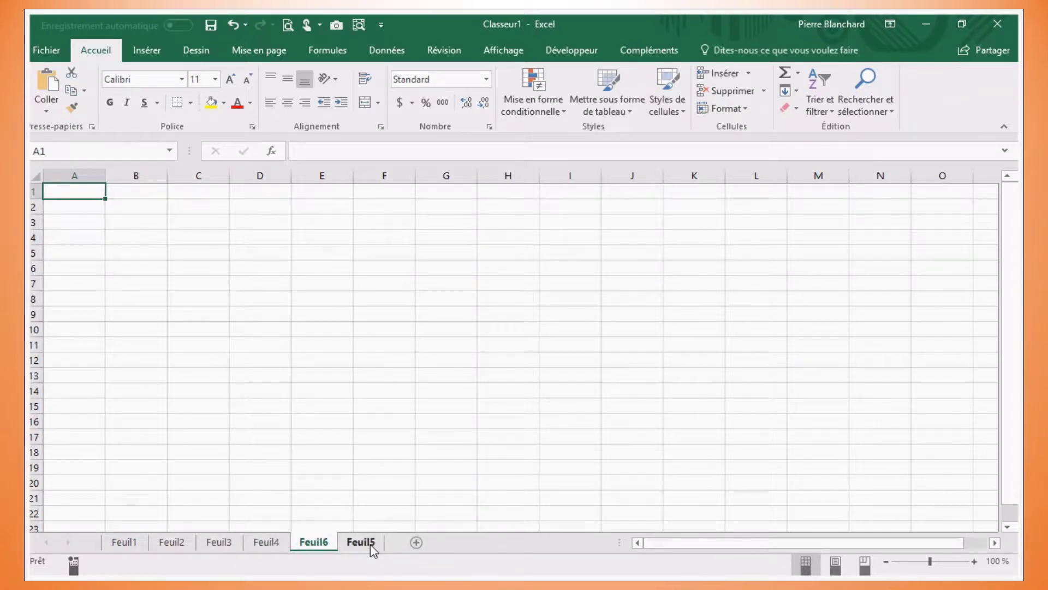
{"action": "left_click", "coordinate": [133, 543]}
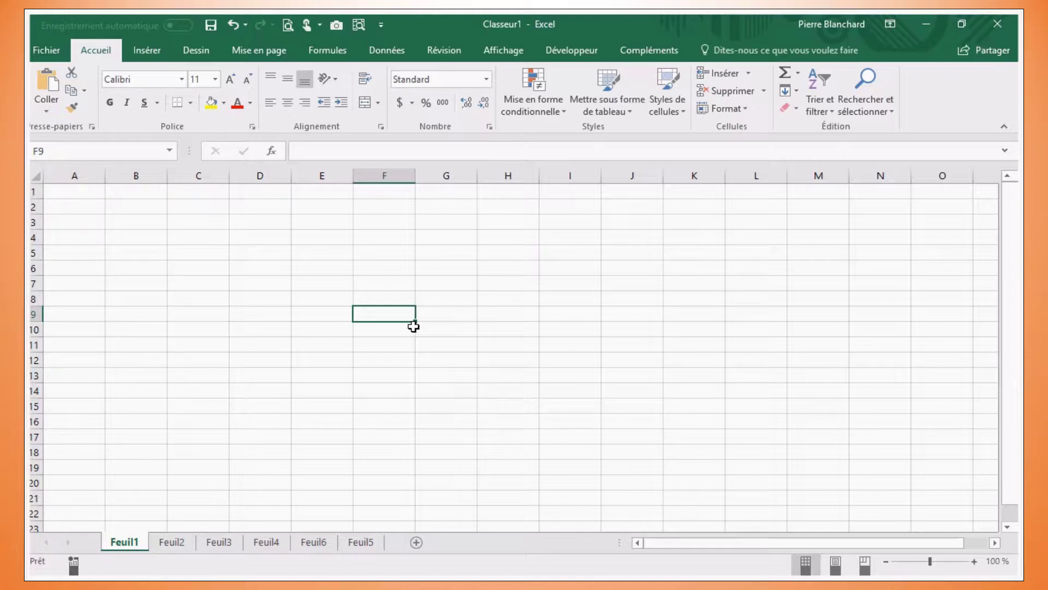
Go to the last column and last row of Feuil1 to see the sheet's limits, and return to cell A1
{"action": "key", "text": "ctrl+Right"}
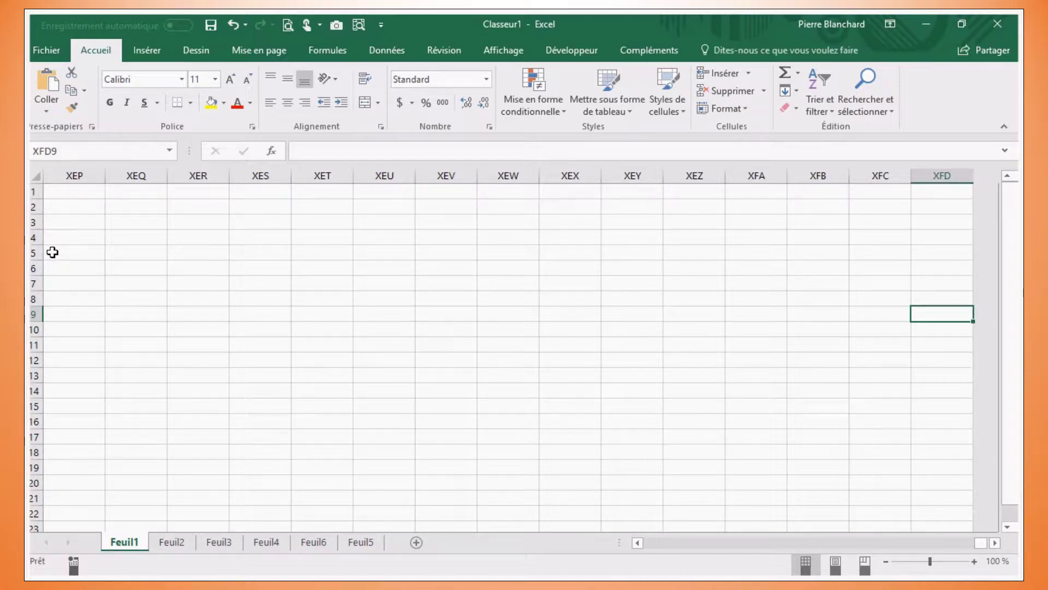
{"action": "key", "text": "ctrl+Down"}
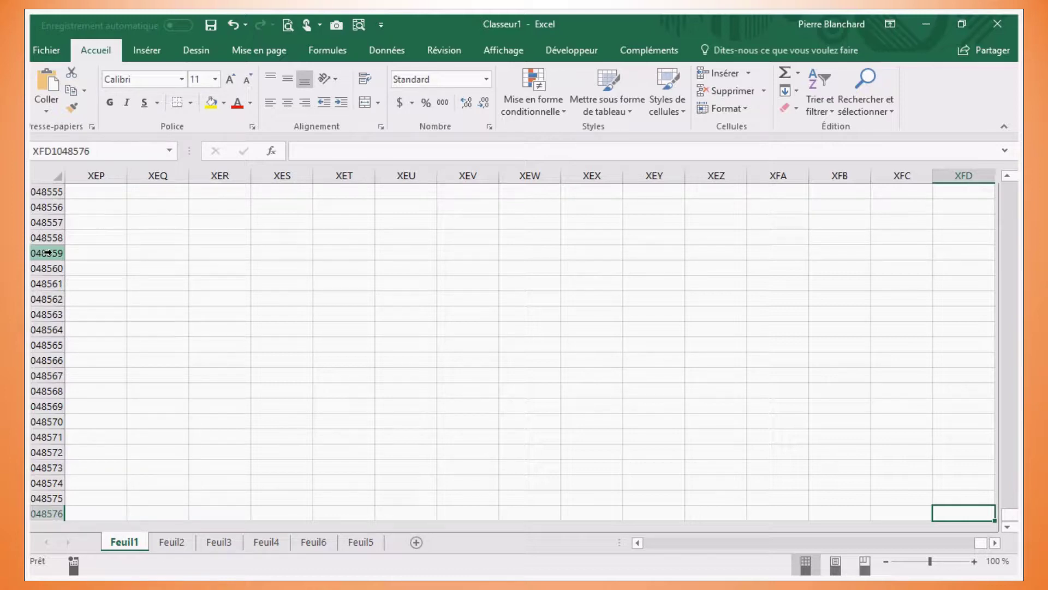
{"action": "key", "text": "ctrl+Home"}
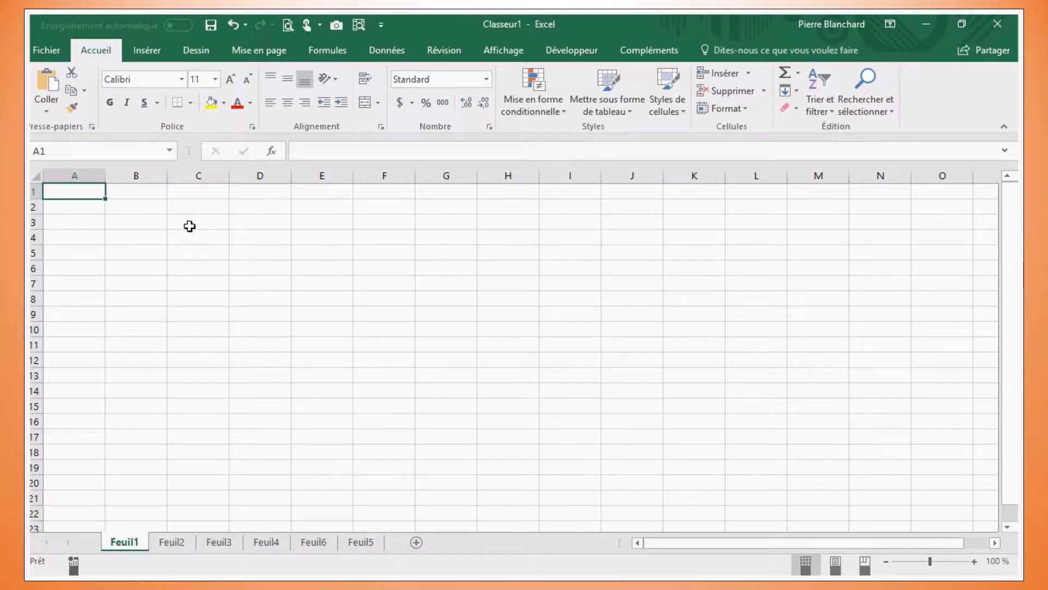
Enter a first name as text in cell B3 and the number 67 in cell E3
{"action": "left_click", "coordinate": [149, 222]}
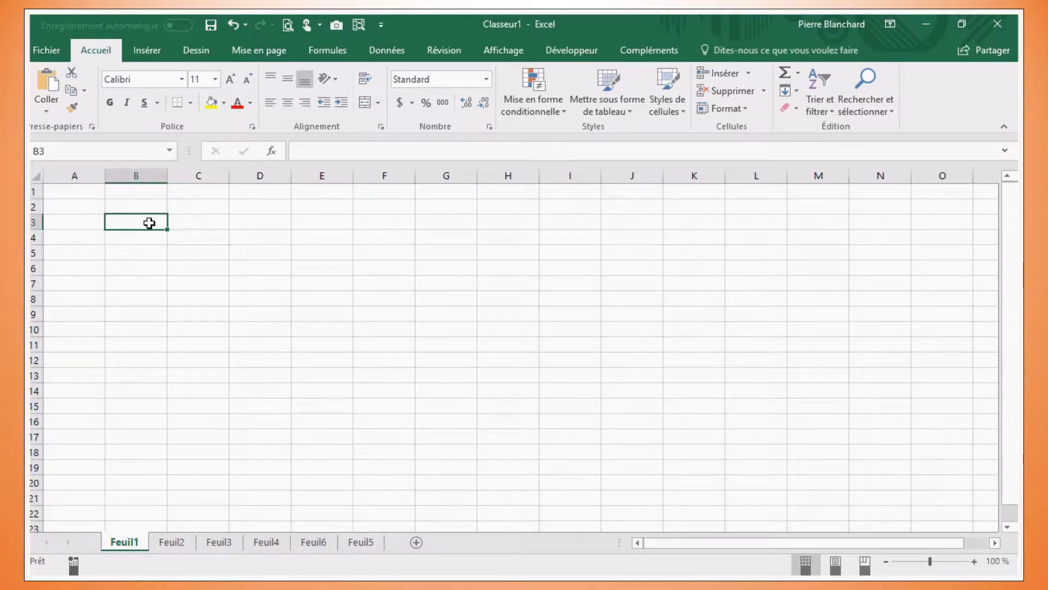
{"action": "type", "text": "Pierre"}
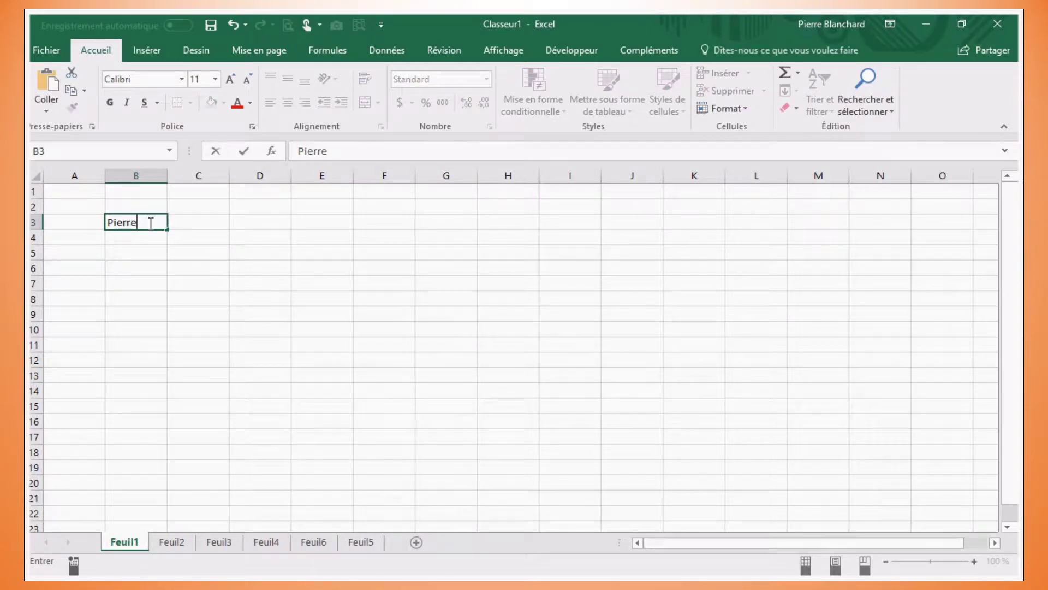
{"action": "left_click", "coordinate": [243, 152]}
{"action": "left_click", "coordinate": [321, 224]}
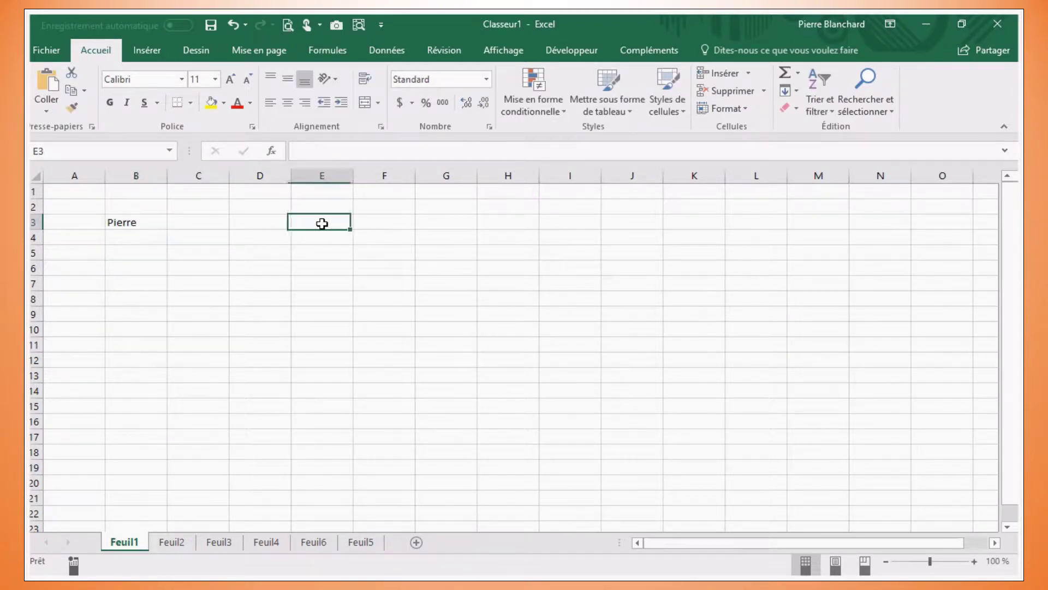
{"action": "type", "text": "67"}
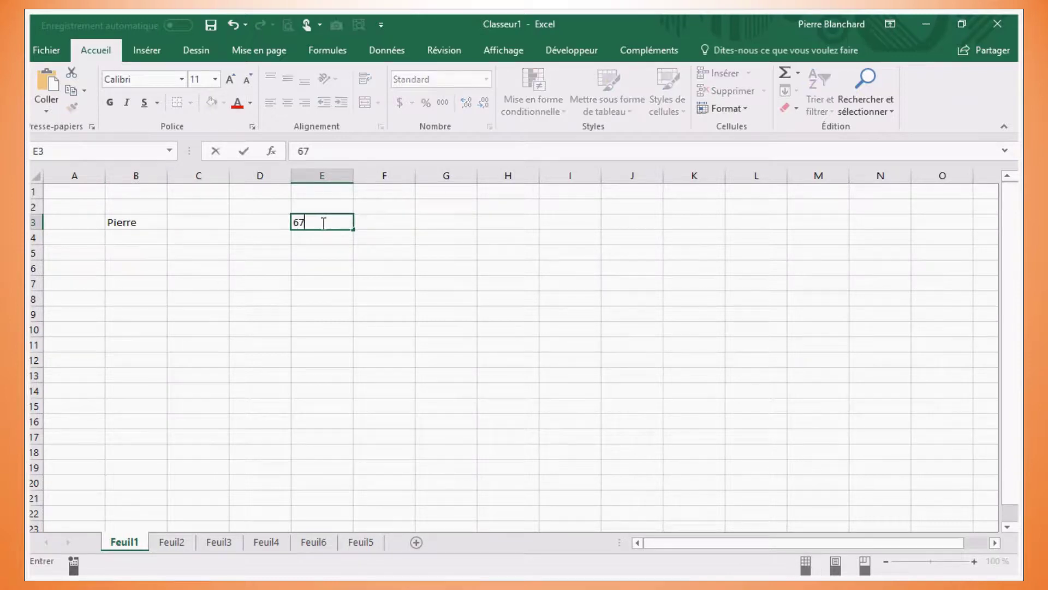
{"action": "left_click", "coordinate": [243, 152]}
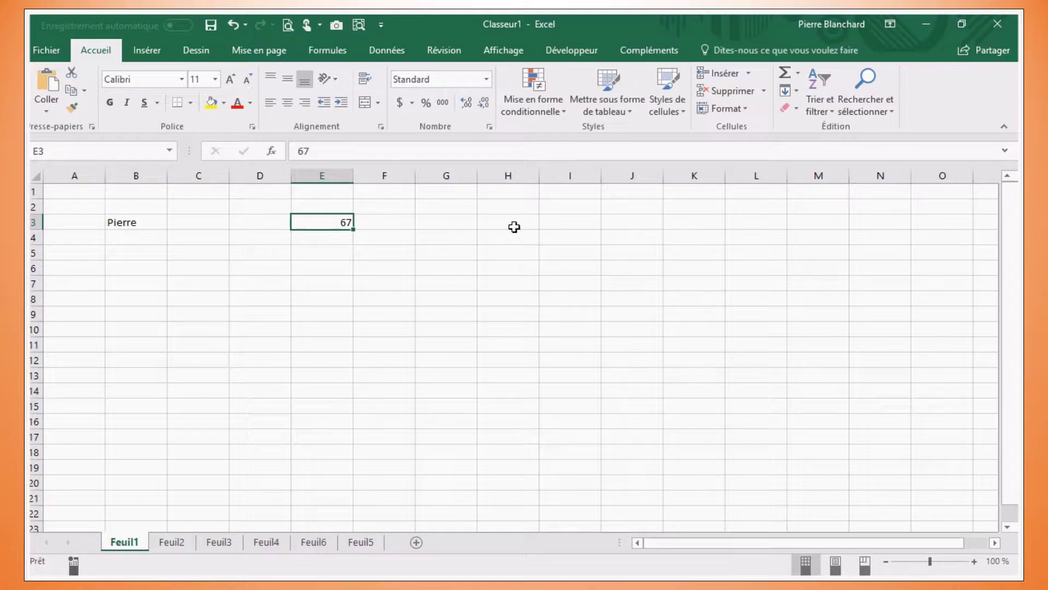
Enter the logical value vrai in cell I3
{"action": "left_click", "coordinate": [575, 224]}
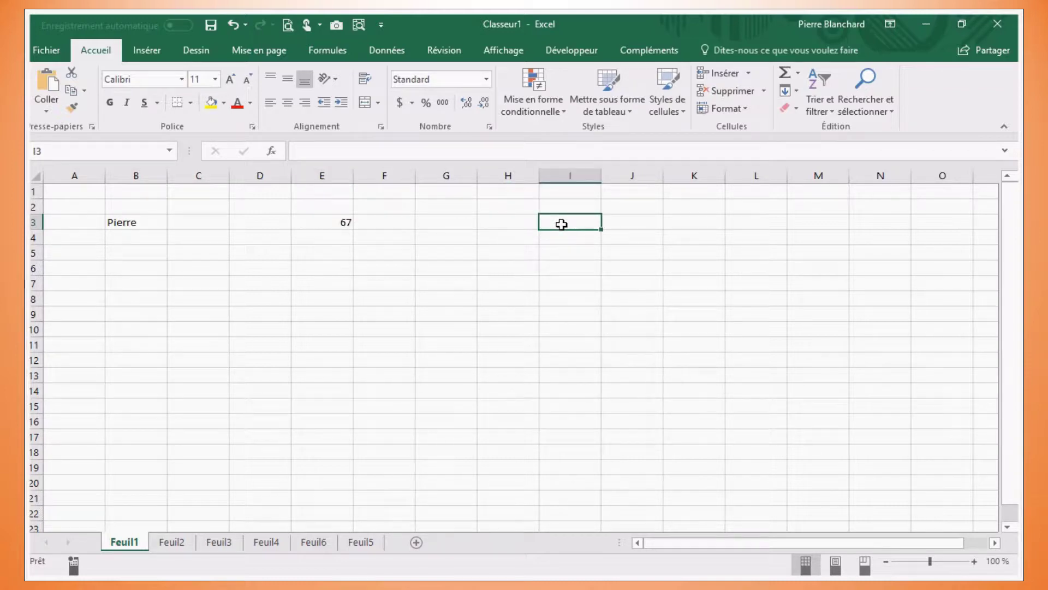
{"action": "type", "text": "vra"}
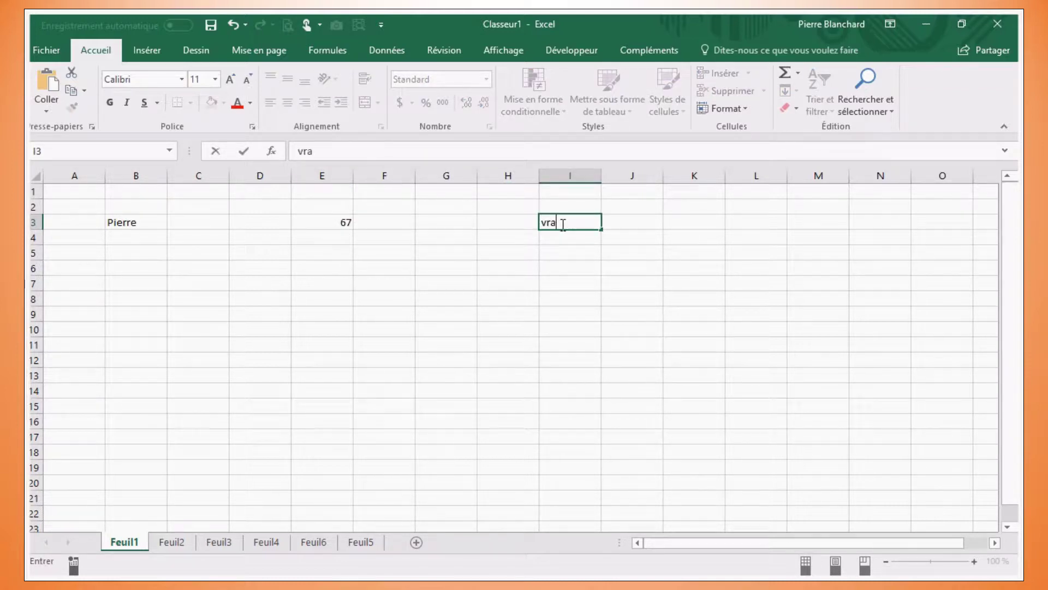
{"action": "type", "text": "i"}
{"action": "left_click", "coordinate": [244, 152]}
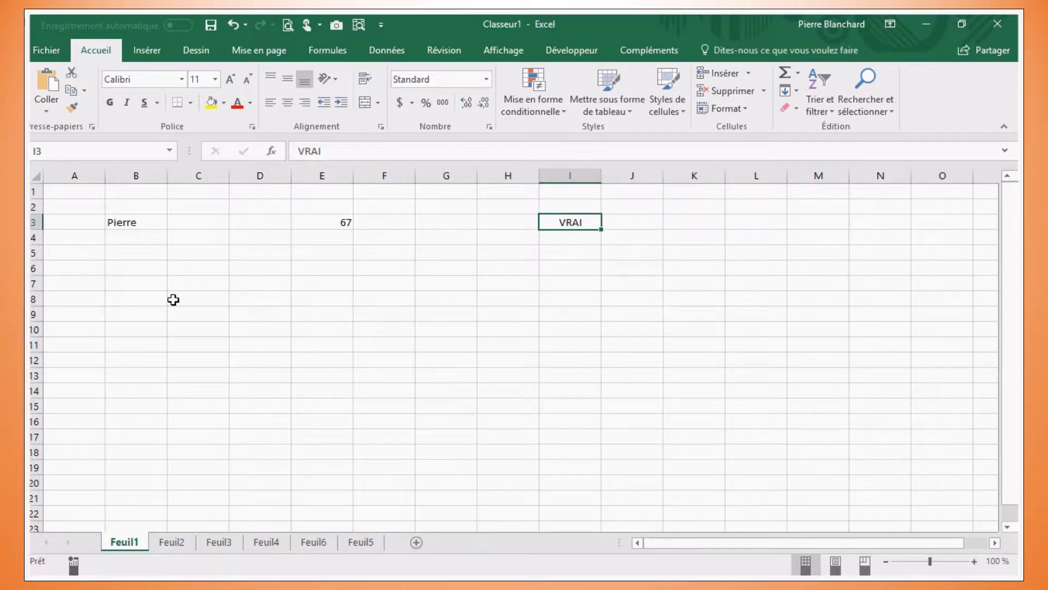
Enter the same first name as in B3 in cell B6, keeping that cell selected on validation
{"action": "left_click", "coordinate": [136, 270]}
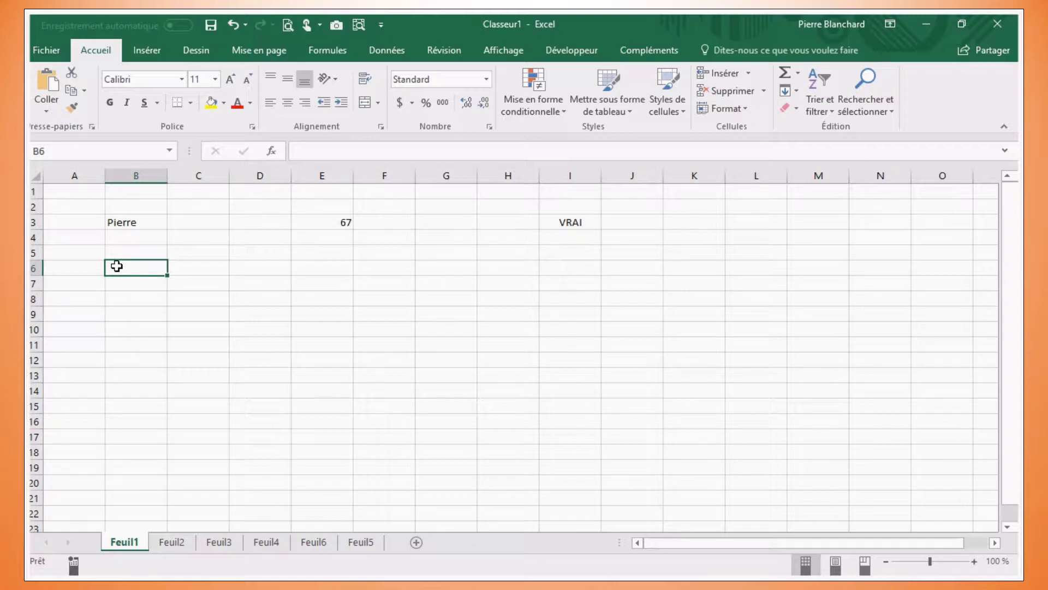
{"action": "type", "text": "Pierre"}
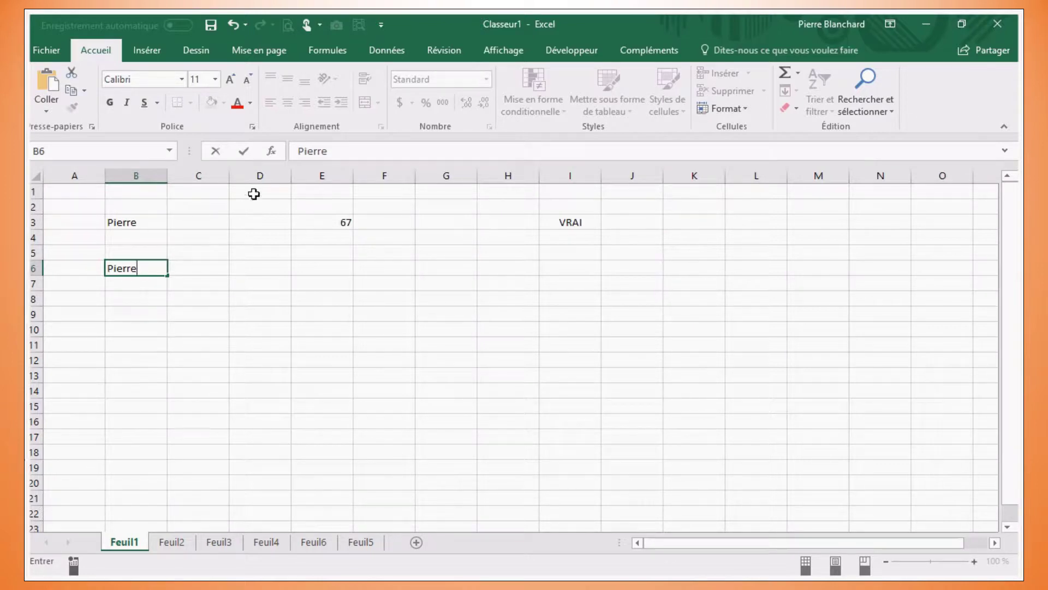
{"action": "left_click", "coordinate": [245, 155]}
Enter fraise in cell B8 and bleuet in cell B9, moving on to cell C9
{"action": "left_click", "coordinate": [138, 299]}
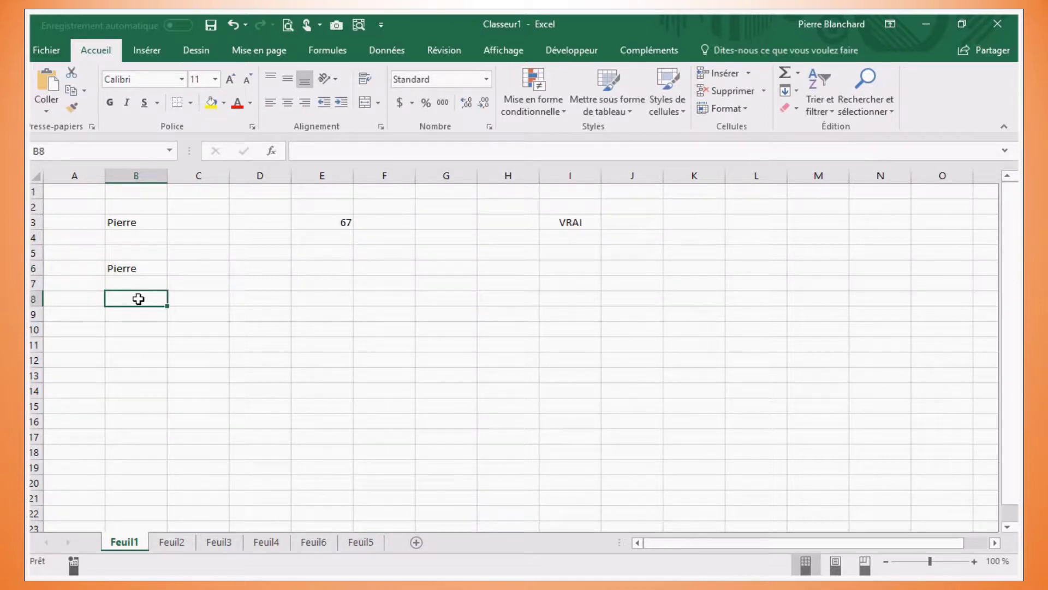
{"action": "type", "text": "fraise"}
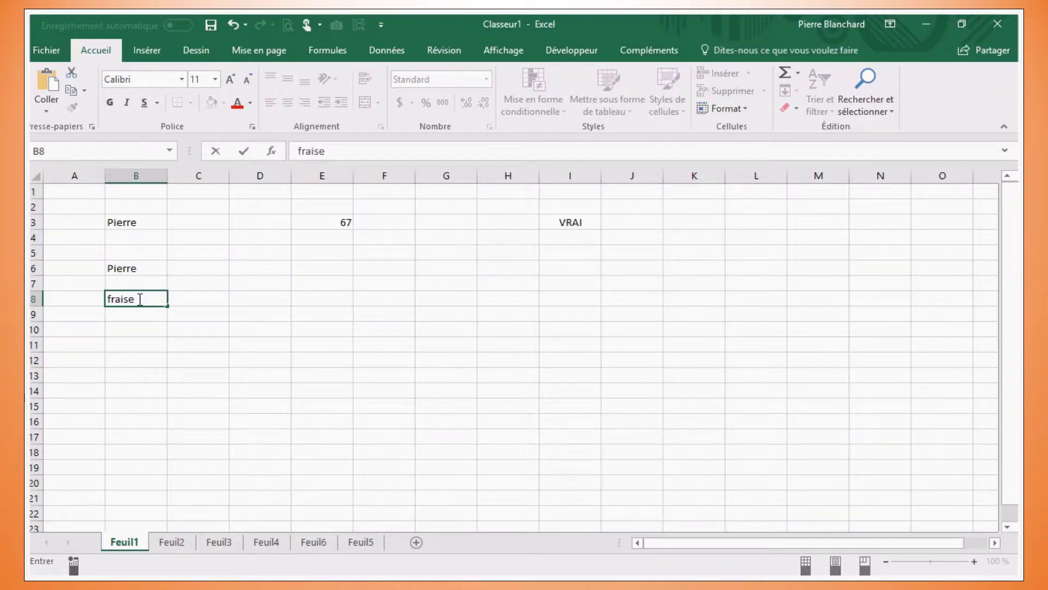
{"action": "key", "text": "Return"}
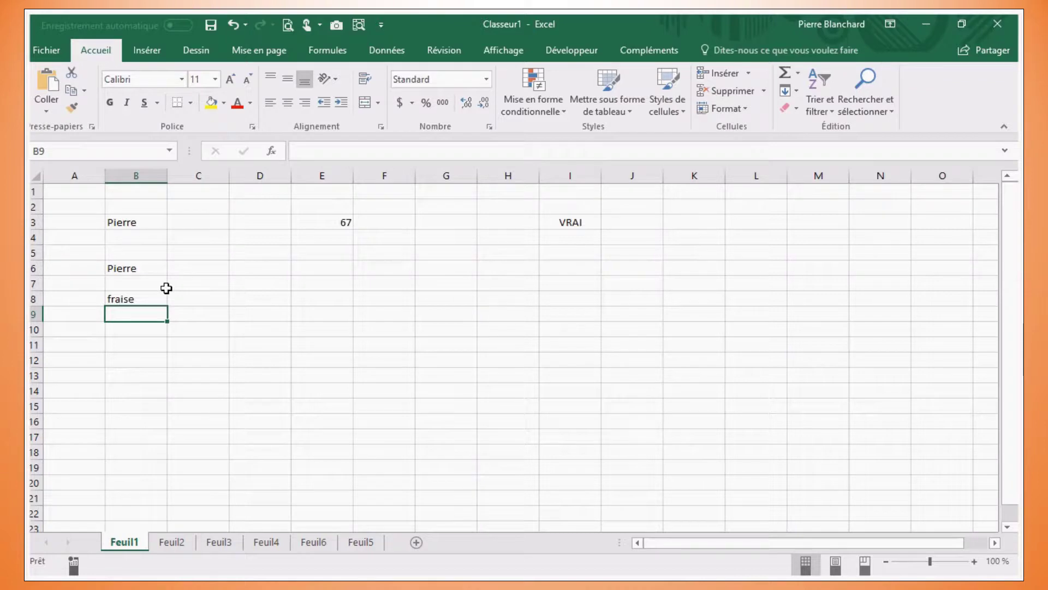
{"action": "type", "text": "b"}
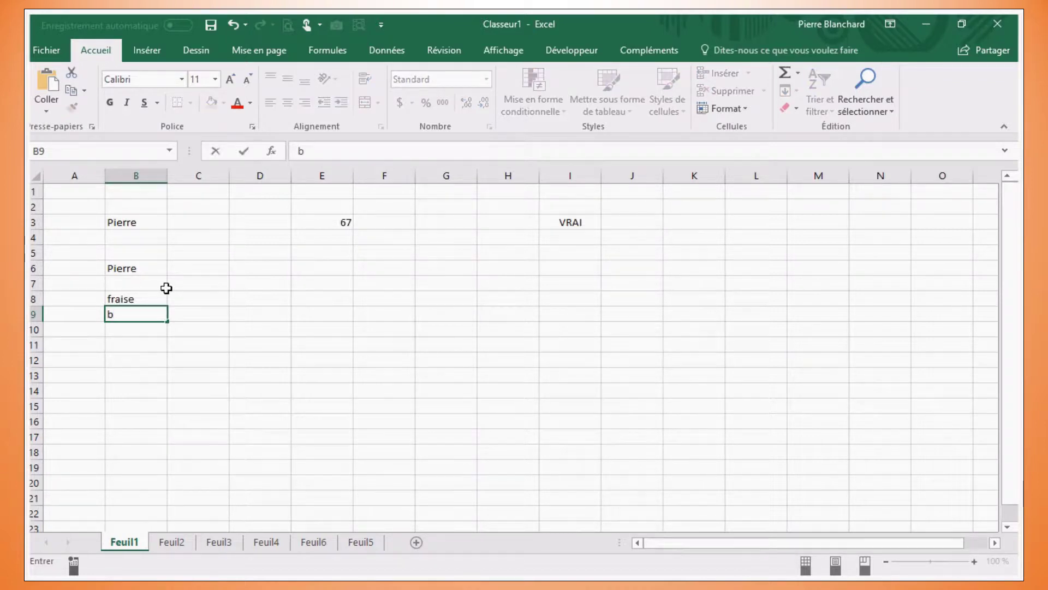
{"action": "type", "text": "leuet"}
{"action": "key", "text": "Tab"}
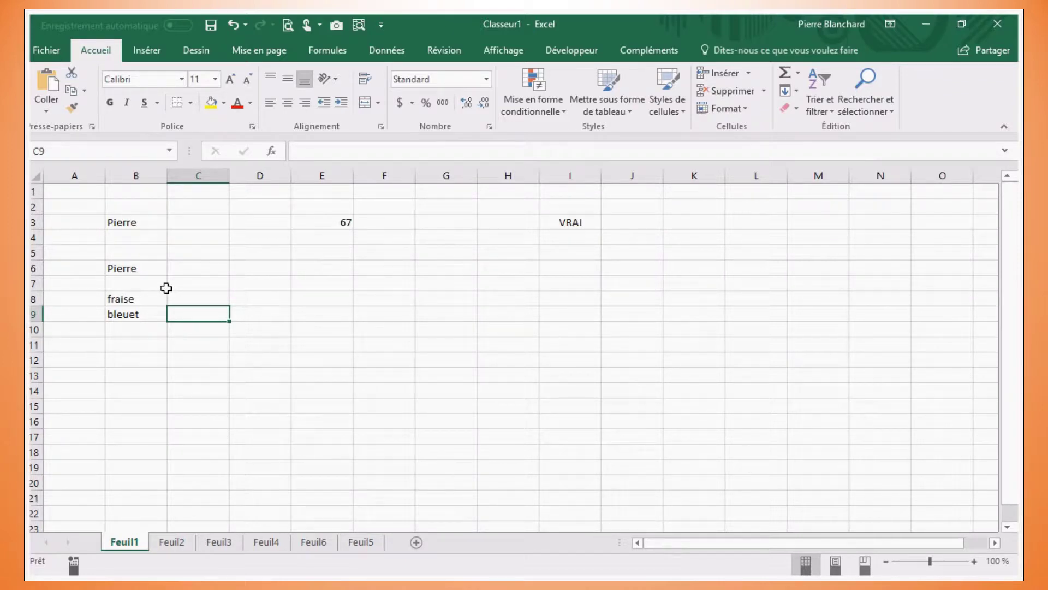
Enter banane in cell C9 and ananas in cell C8, ending on cell B8
{"action": "type", "text": "banane"}
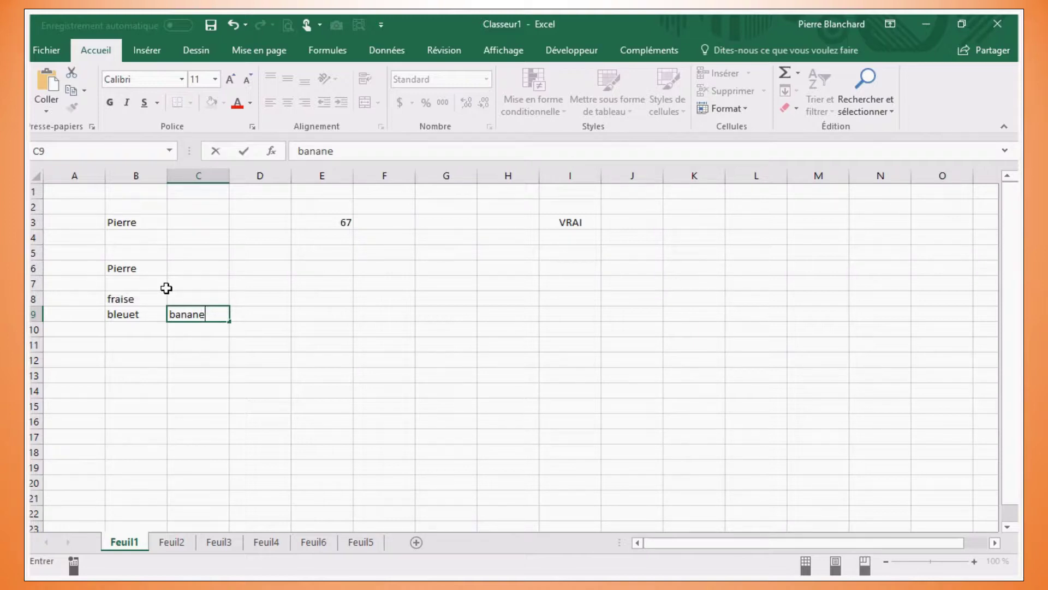
{"action": "key", "text": "Up"}
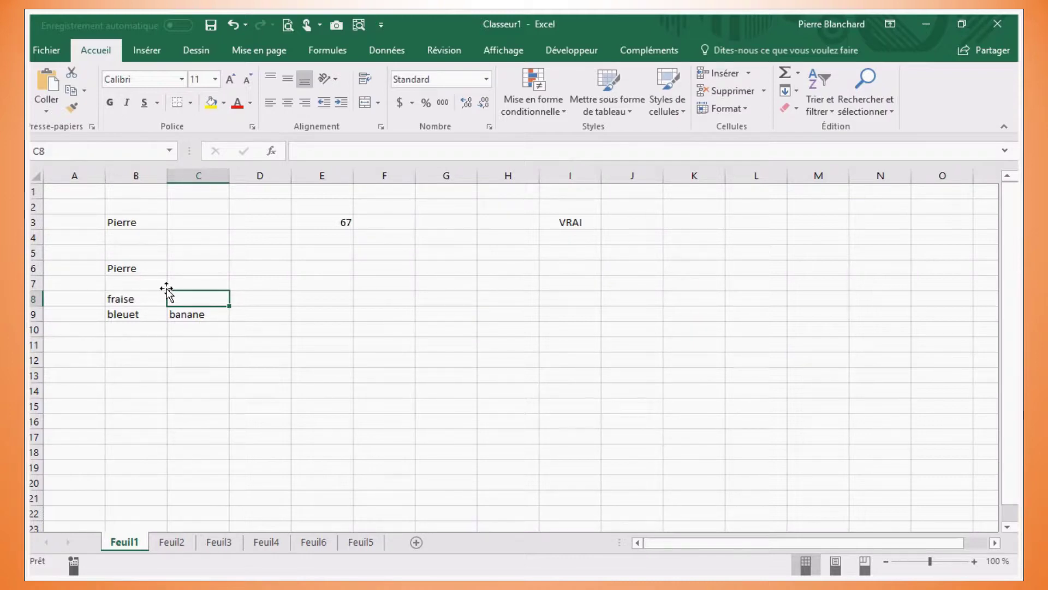
{"action": "type", "text": "anan"}
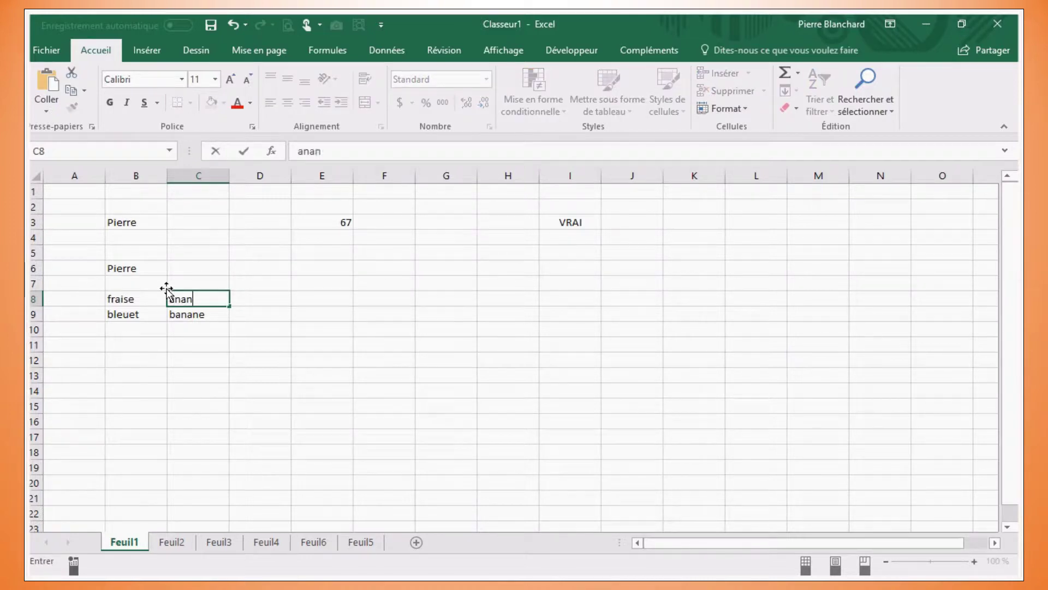
{"action": "type", "text": "as"}
{"action": "key", "text": "Left"}
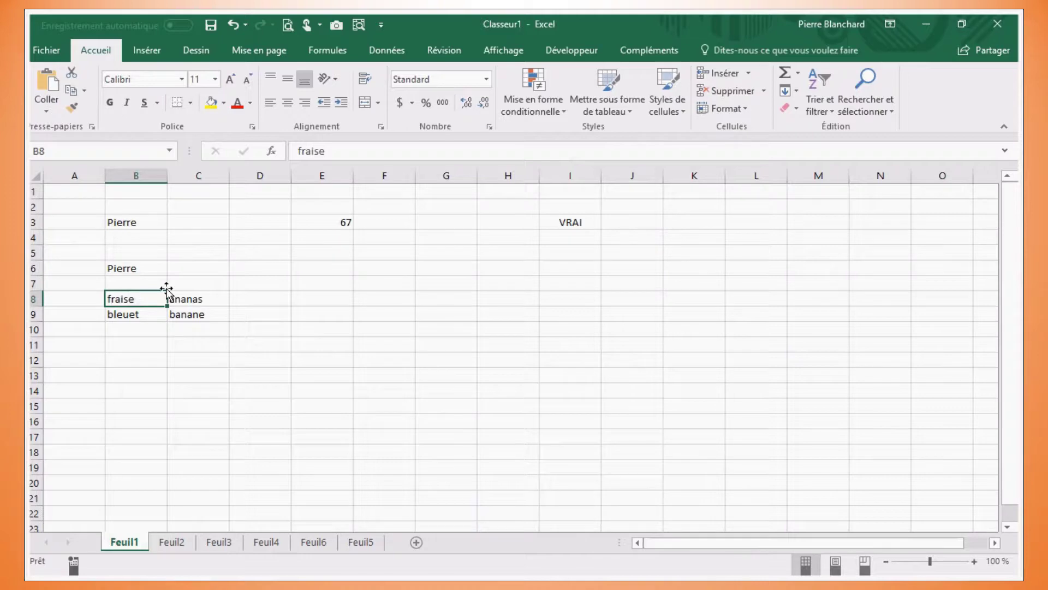
Start overwriting cell B8 with zzzzzz and cancel the entry before validating it
{"action": "type", "text": "zzzzzz"}
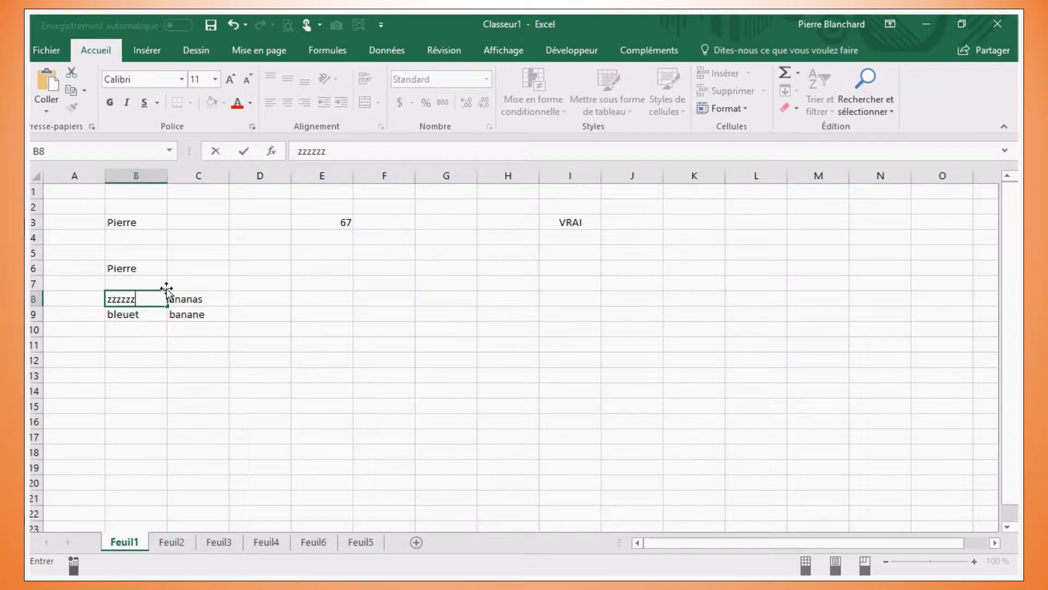
{"action": "left_click", "coordinate": [217, 152]}
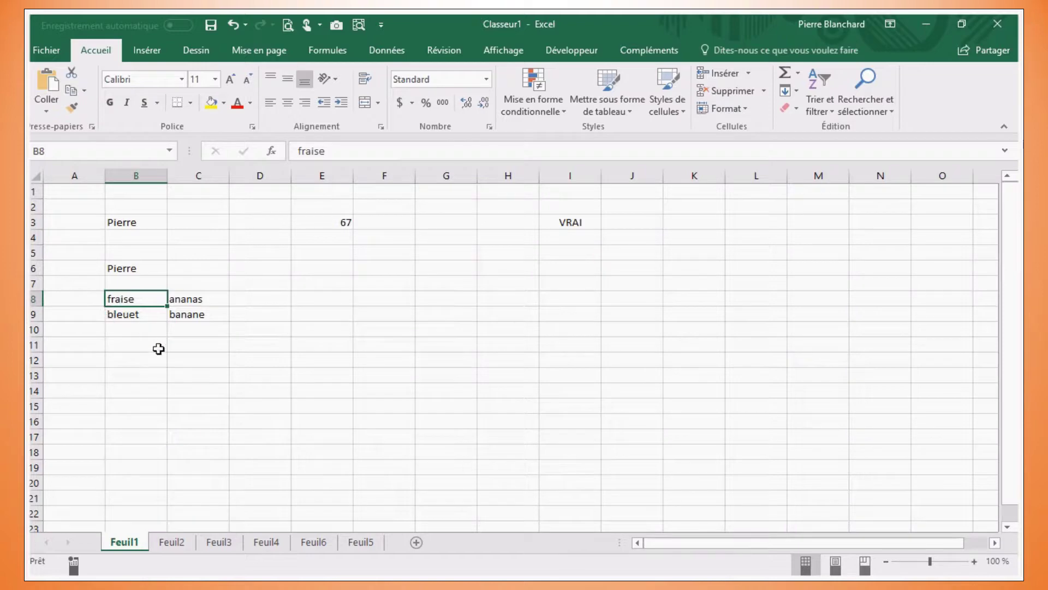
Enter the first name in lowercase in cell B11 and fill it down to B17
{"action": "left_click", "coordinate": [134, 346]}
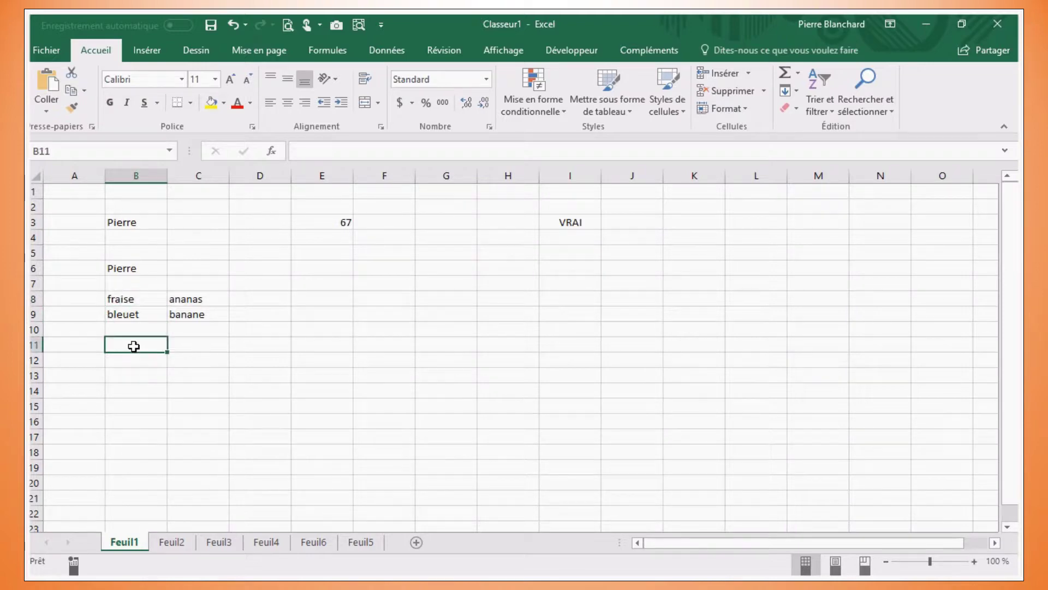
{"action": "type", "text": "pierre"}
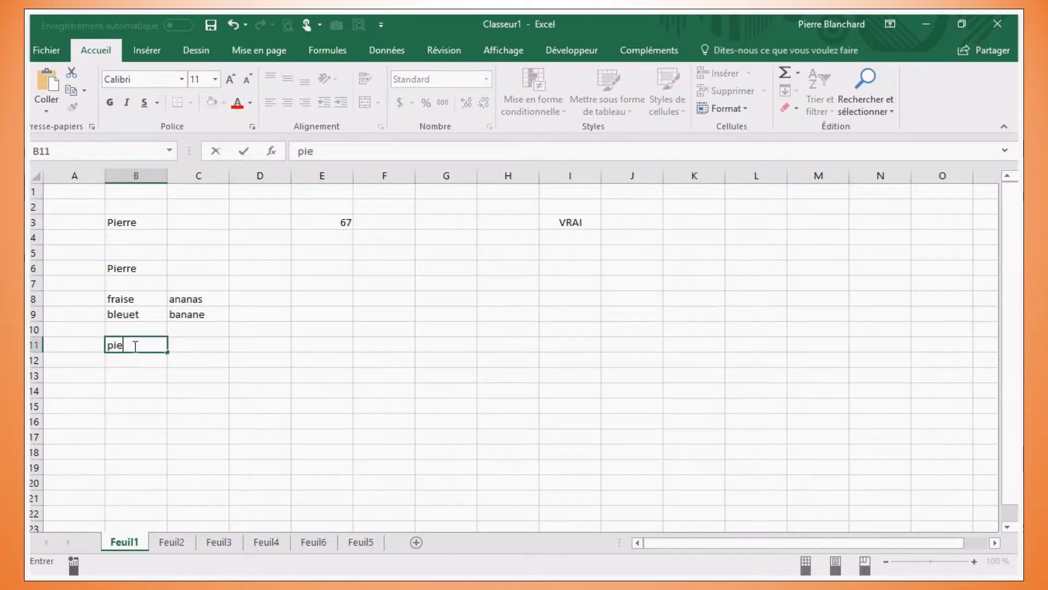
{"action": "left_click", "coordinate": [244, 153]}
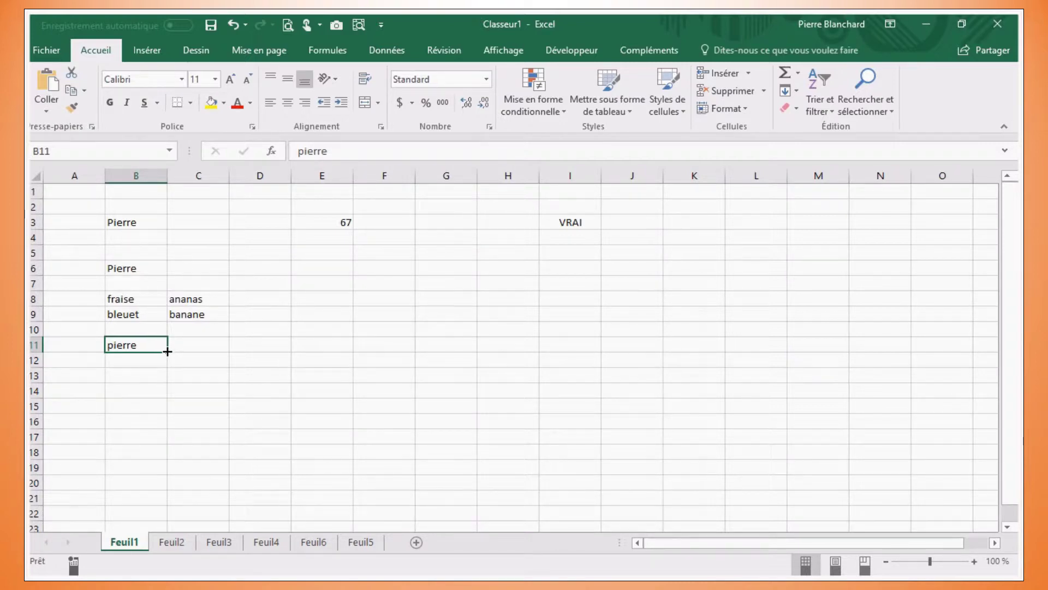
{"action": "left_click_drag", "start_coordinate": [167, 353], "coordinate": [169, 443]}
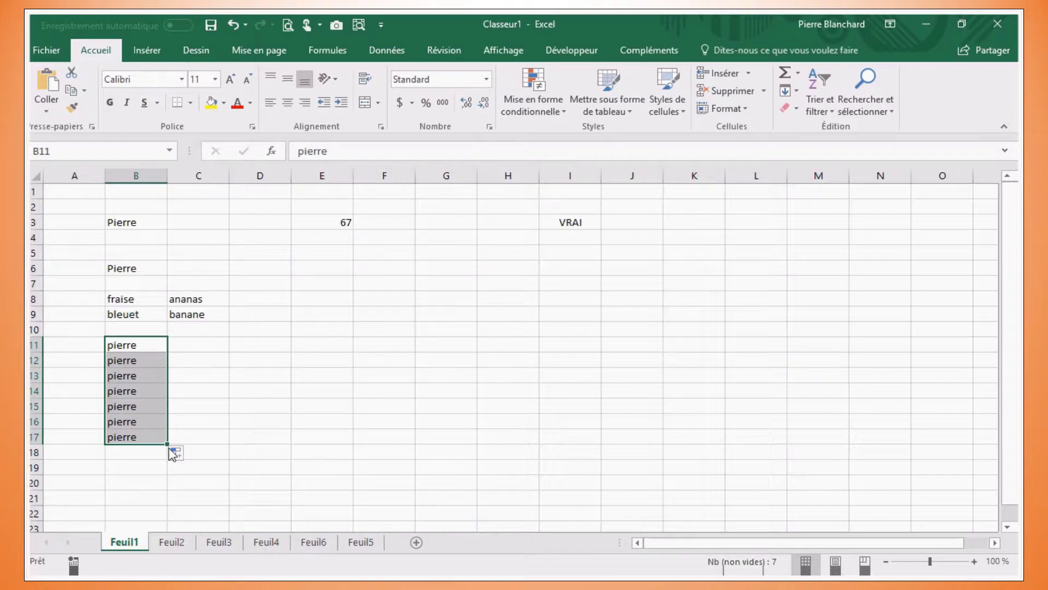
Enter lundi in cell C11 and autofill the days of the week down to C17
{"action": "left_click", "coordinate": [214, 344]}
{"action": "type", "text": "lun"}
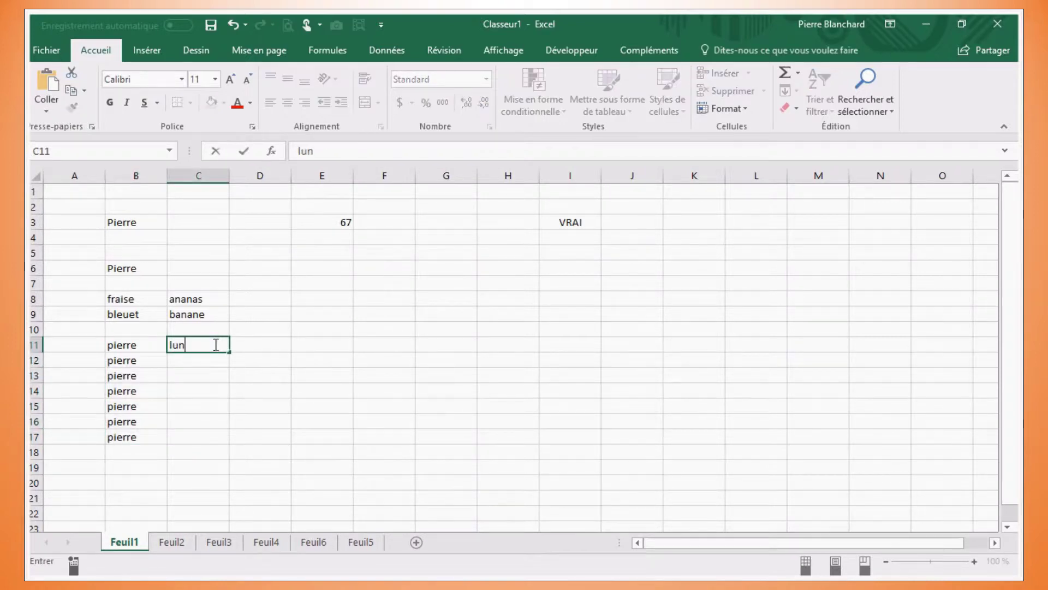
{"action": "type", "text": "di"}
{"action": "left_click", "coordinate": [244, 151]}
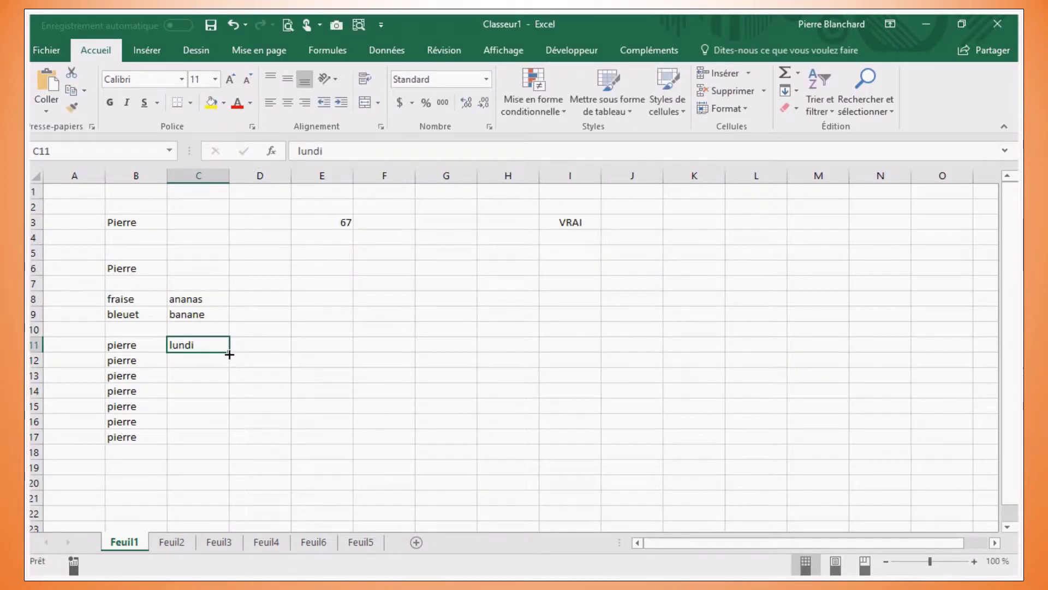
{"action": "left_click_drag", "start_coordinate": [230, 355], "coordinate": [221, 450]}
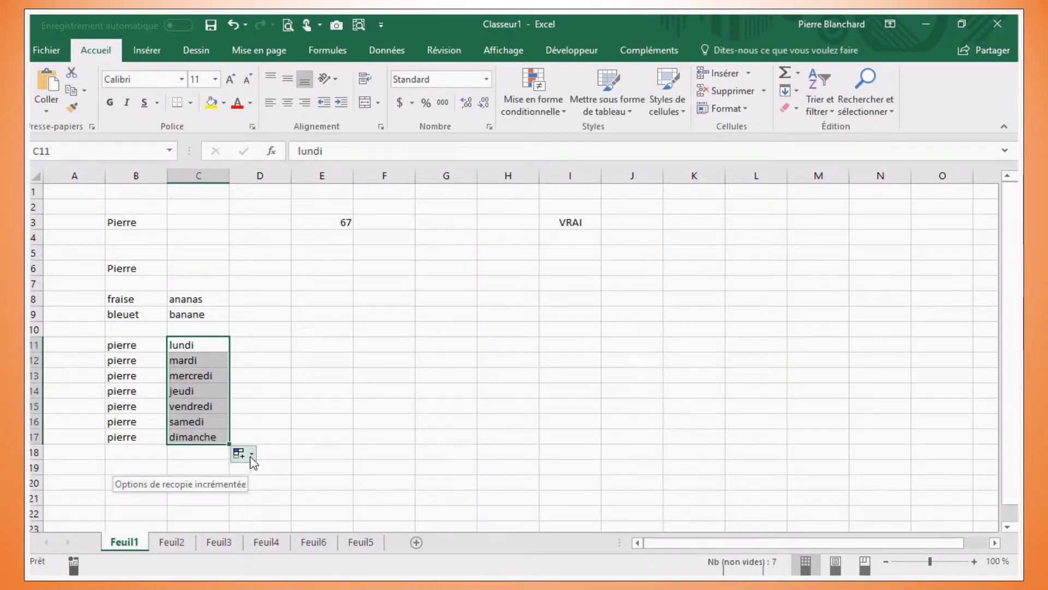
Enter janvier in cell D11 and autofill the months down to D17
{"action": "left_click", "coordinate": [273, 345]}
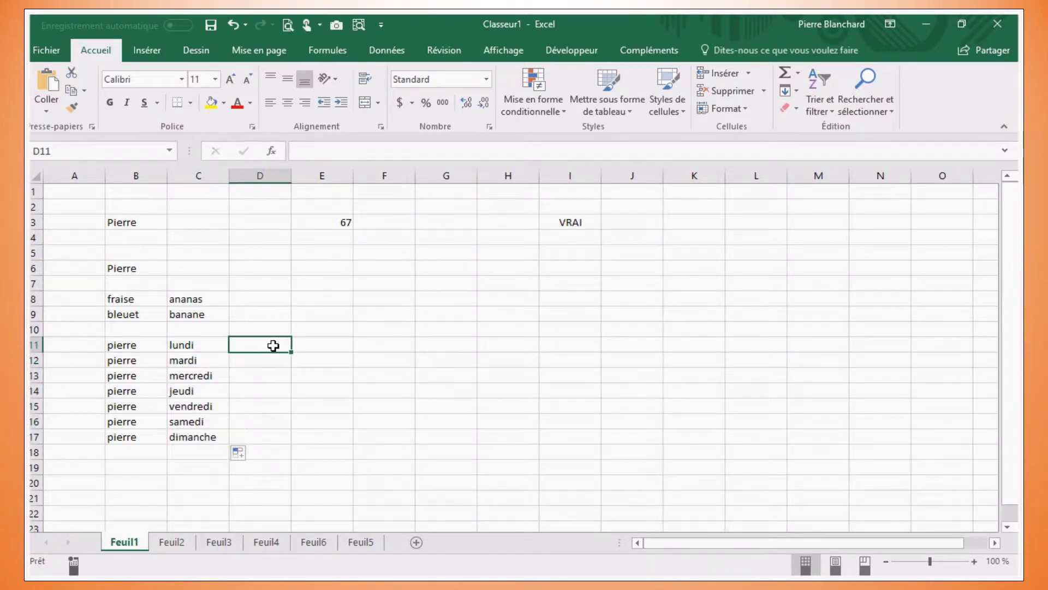
{"action": "type", "text": "janvier"}
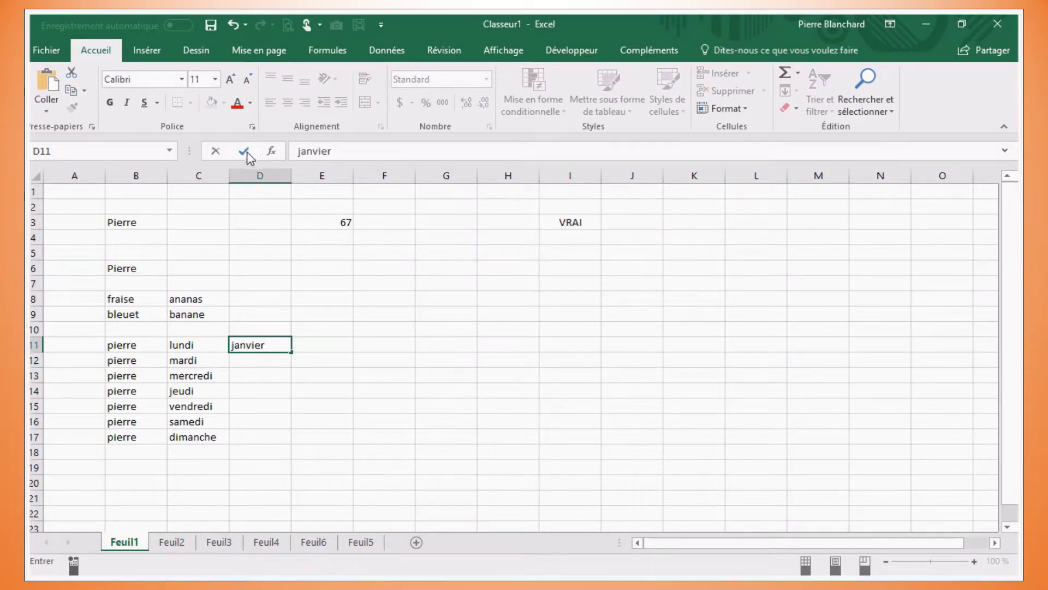
{"action": "key", "text": "ctrl+Return"}
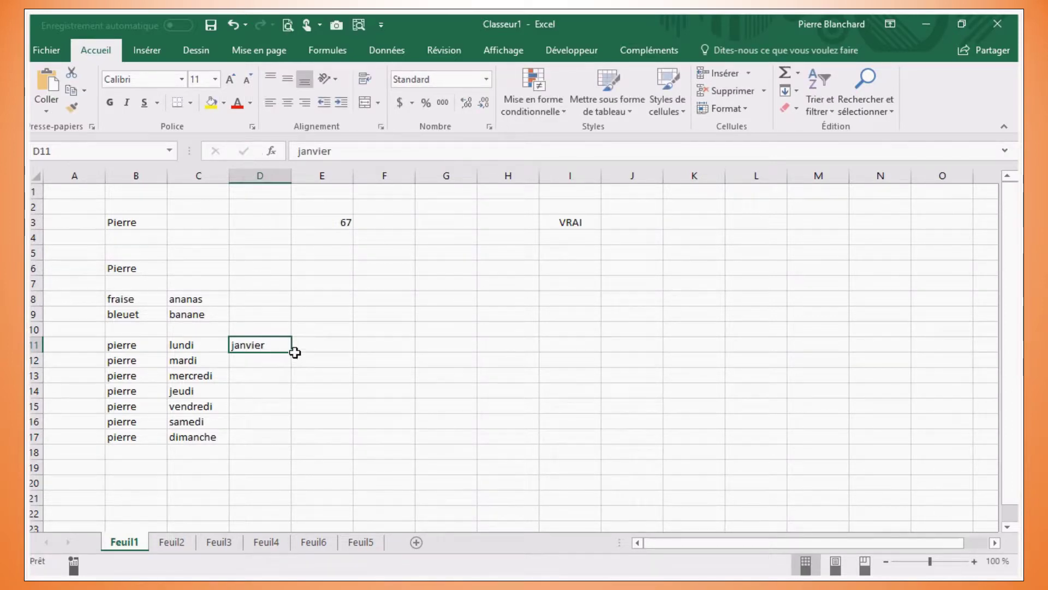
{"action": "left_click_drag", "start_coordinate": [293, 354], "coordinate": [295, 442]}
Enter période 23 in cell E11 and autofill the numbered periods down to E17
{"action": "left_click", "coordinate": [324, 345]}
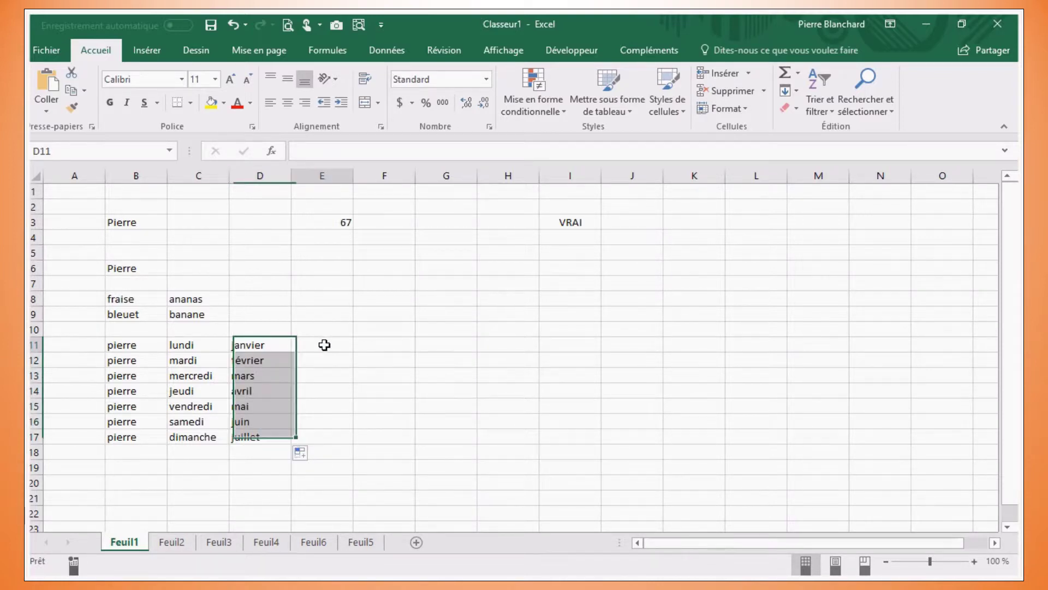
{"action": "type", "text": "pério"}
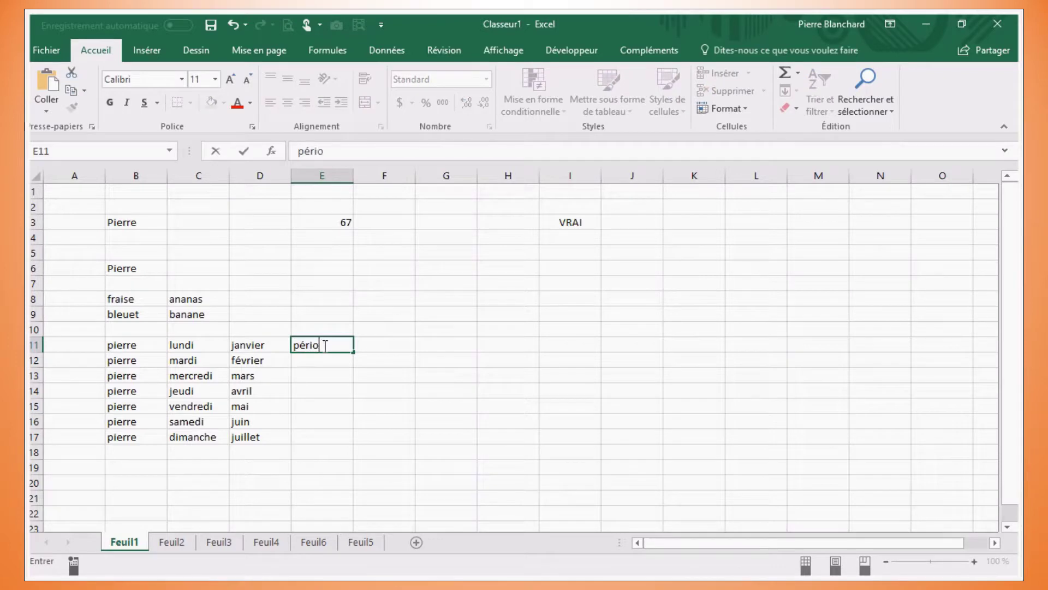
{"action": "type", "text": "de 23"}
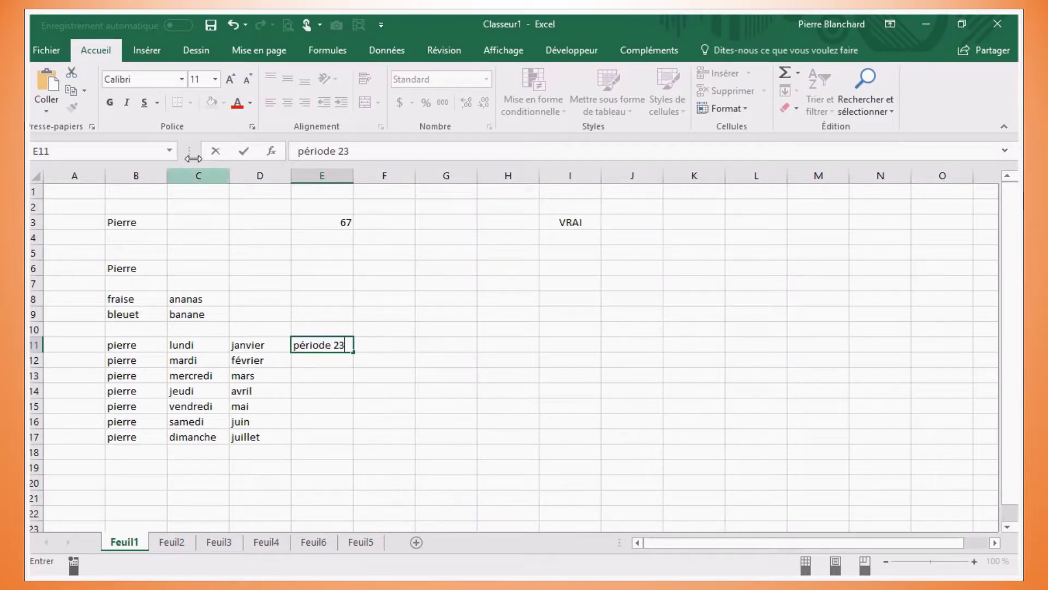
{"action": "left_click", "coordinate": [244, 153]}
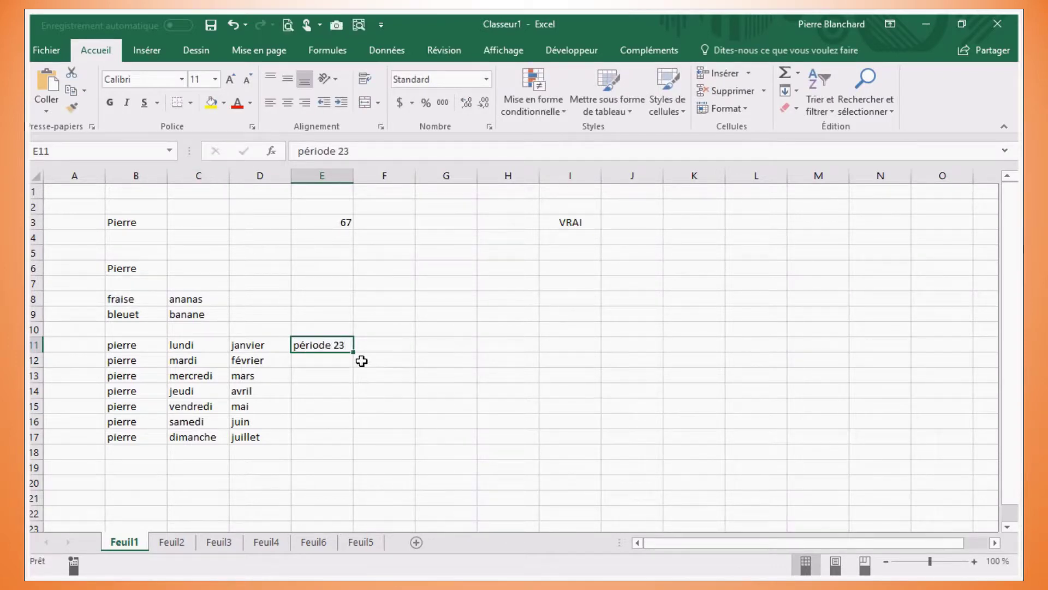
{"action": "left_click_drag", "start_coordinate": [354, 352], "coordinate": [347, 442]}
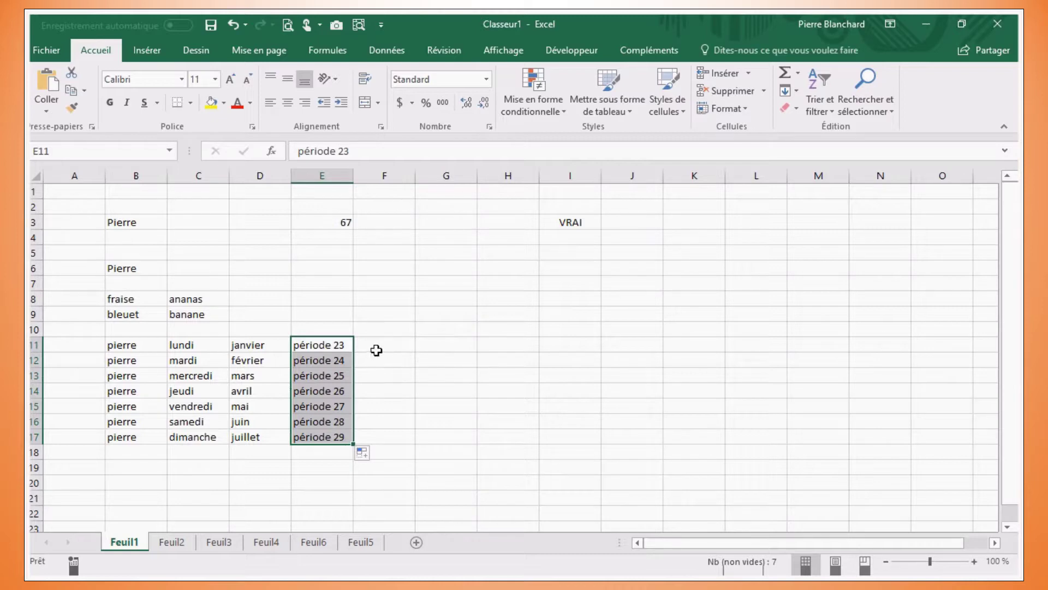
Enter the date 2017-12-05 in cell F11 and autofill the daily series down to F17
{"action": "left_click", "coordinate": [392, 345]}
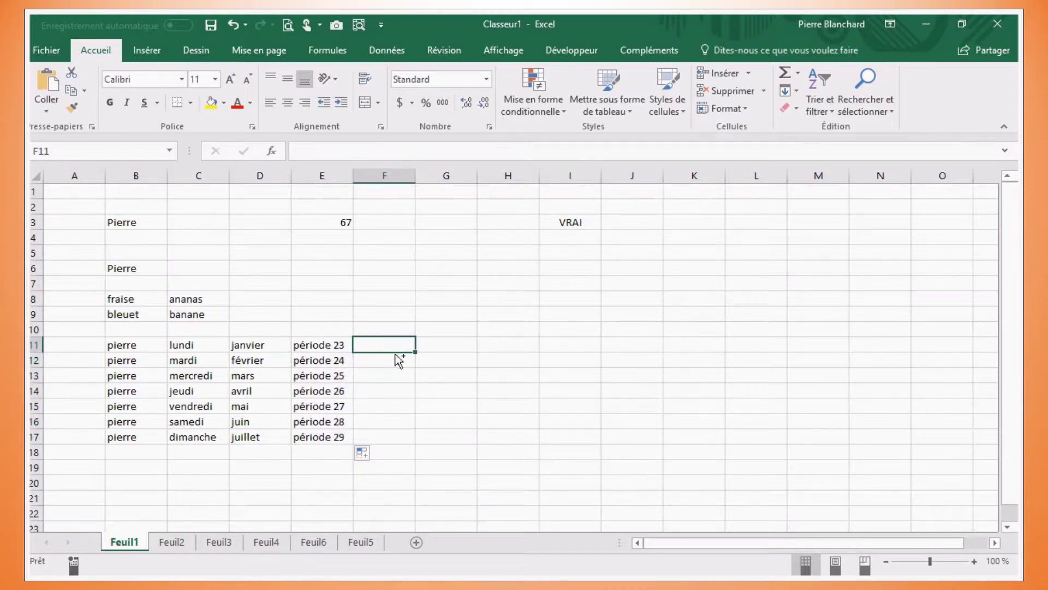
{"action": "type", "text": "2017-12-05"}
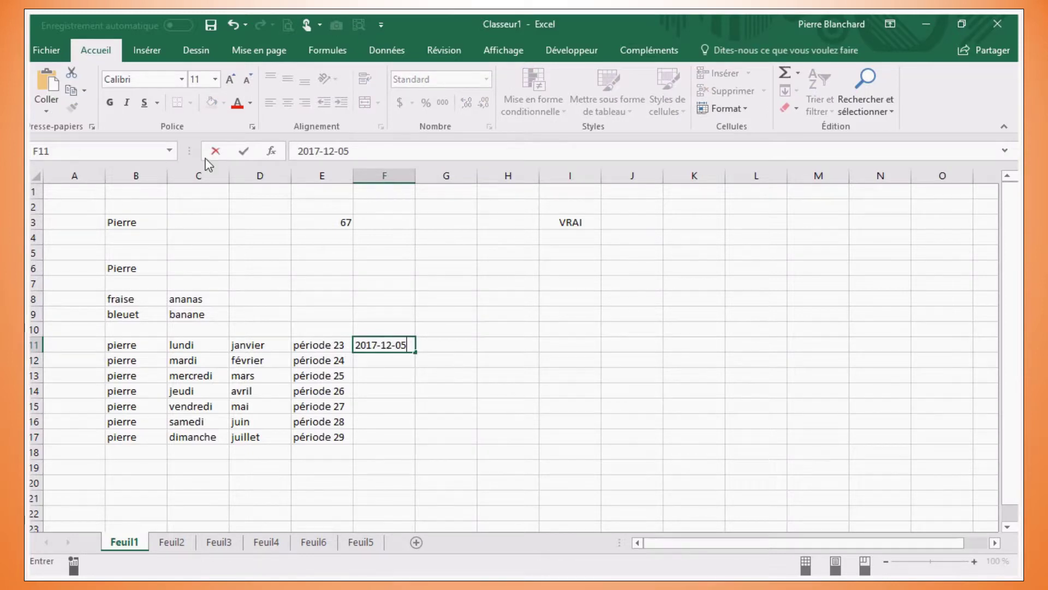
{"action": "left_click", "coordinate": [244, 151]}
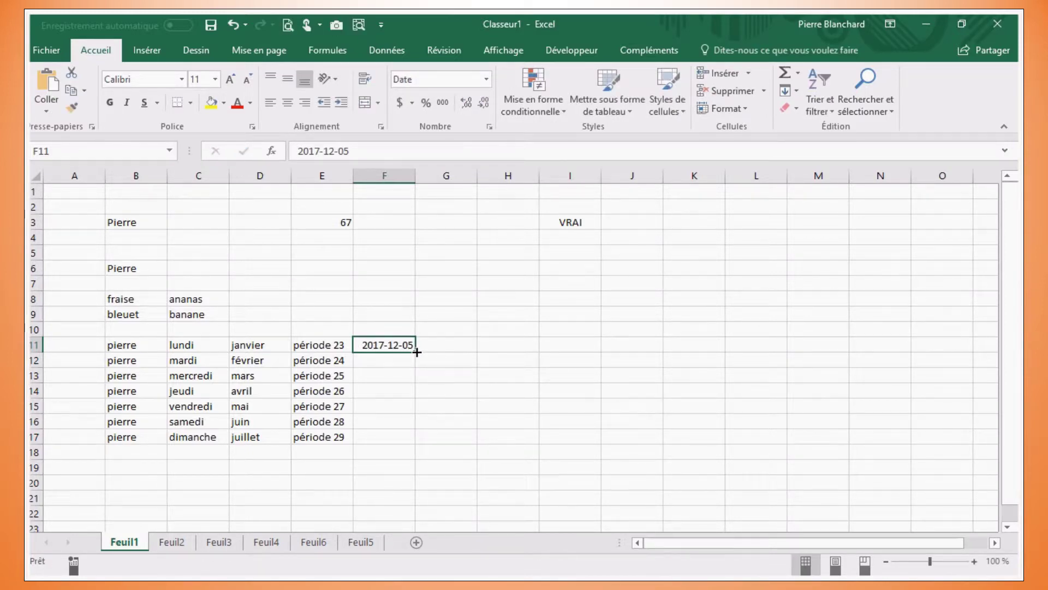
{"action": "left_click_drag", "start_coordinate": [417, 352], "coordinate": [416, 444]}
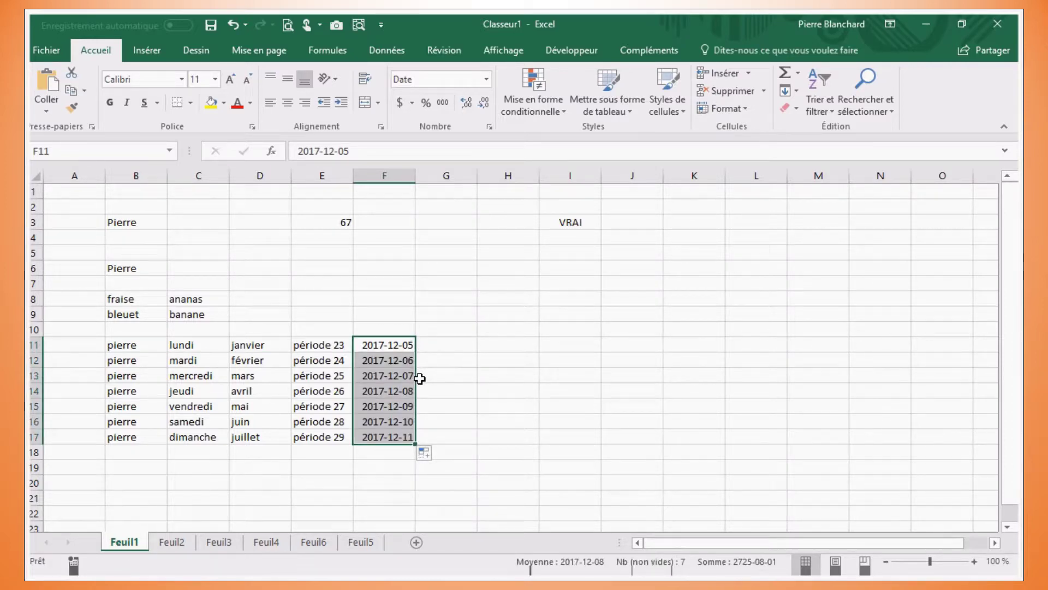
Try incrementing the filled date series in F11:F17 by weekdays and by months
{"action": "left_click", "coordinate": [429, 454]}
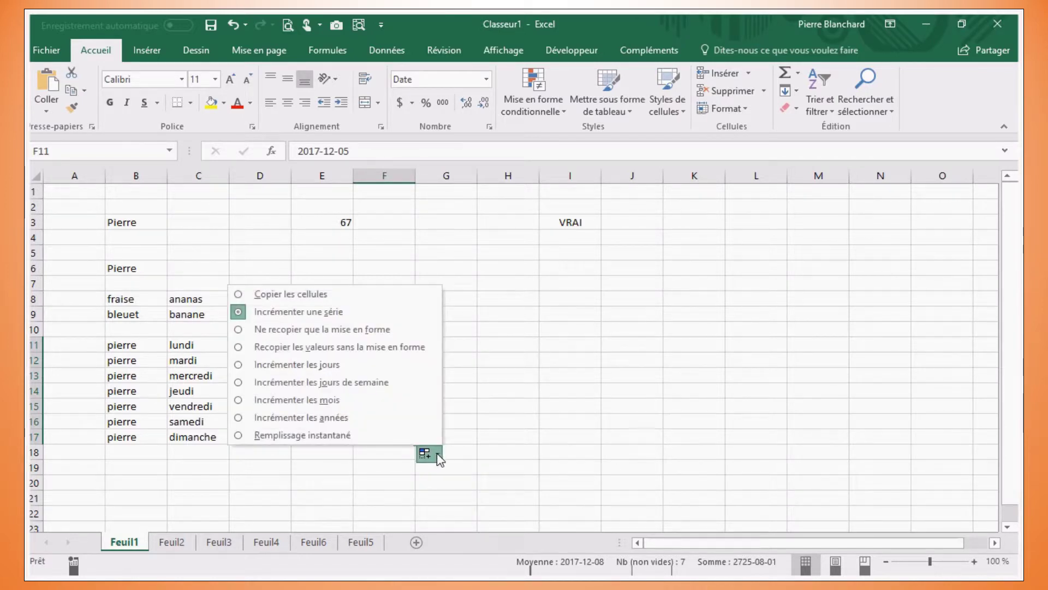
{"action": "left_click", "coordinate": [240, 382]}
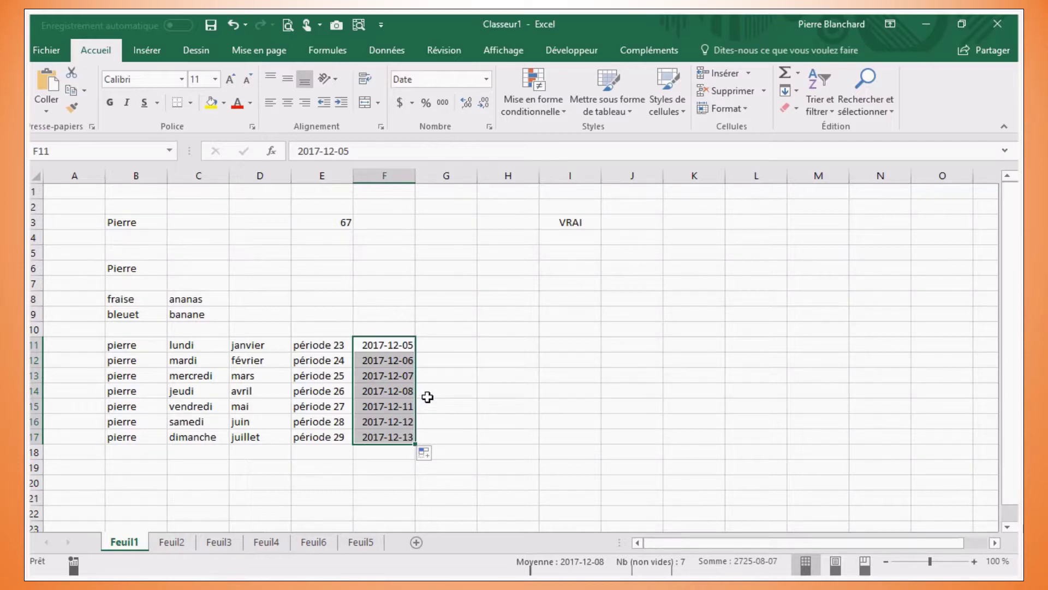
{"action": "left_click", "coordinate": [439, 455]}
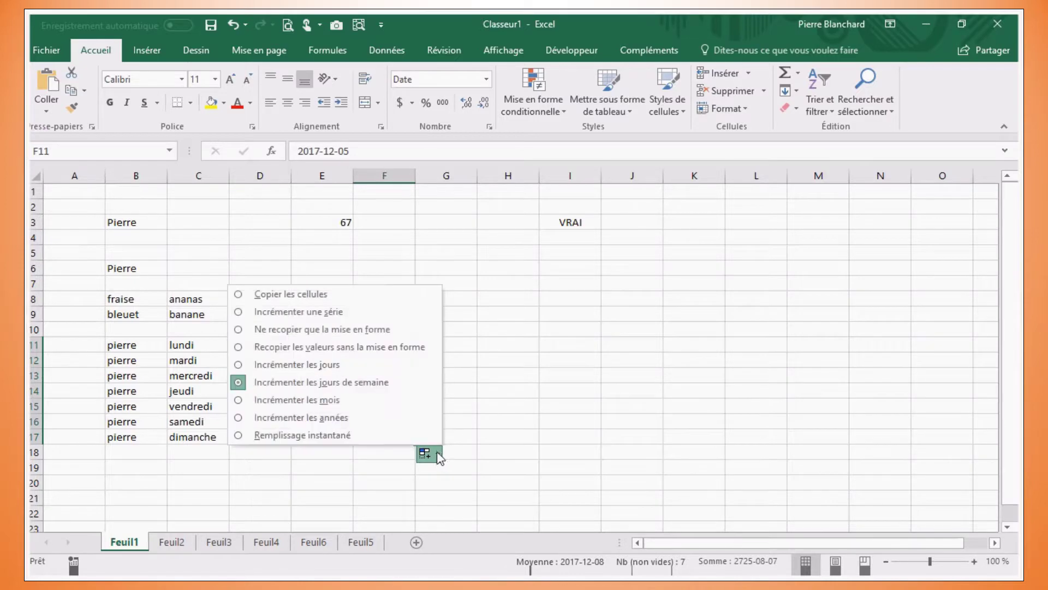
{"action": "left_click", "coordinate": [235, 400]}
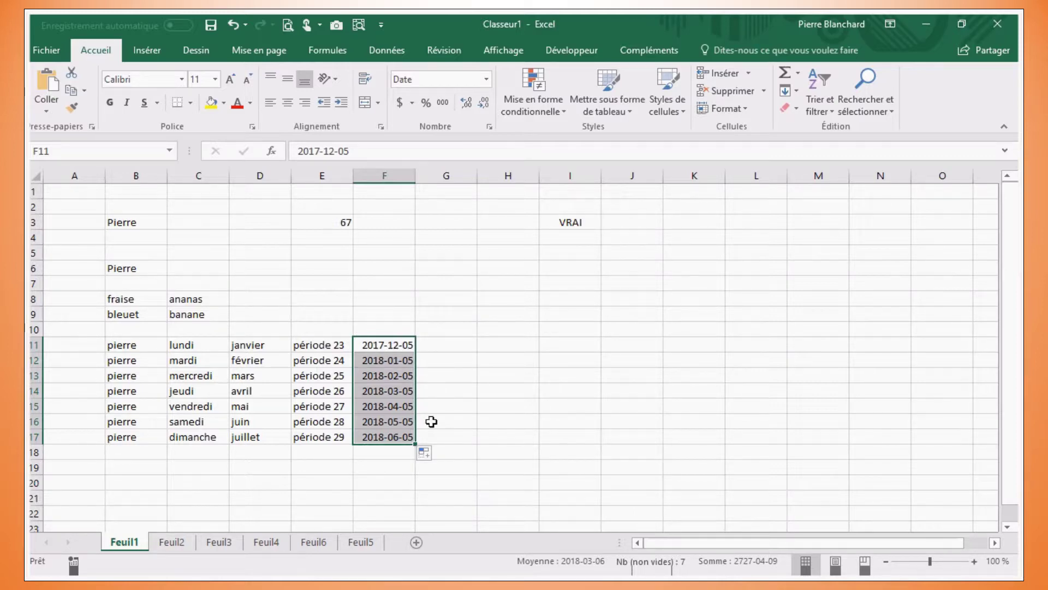
Set the filled date series in F11:F17 to increment by years
{"action": "left_click", "coordinate": [439, 455]}
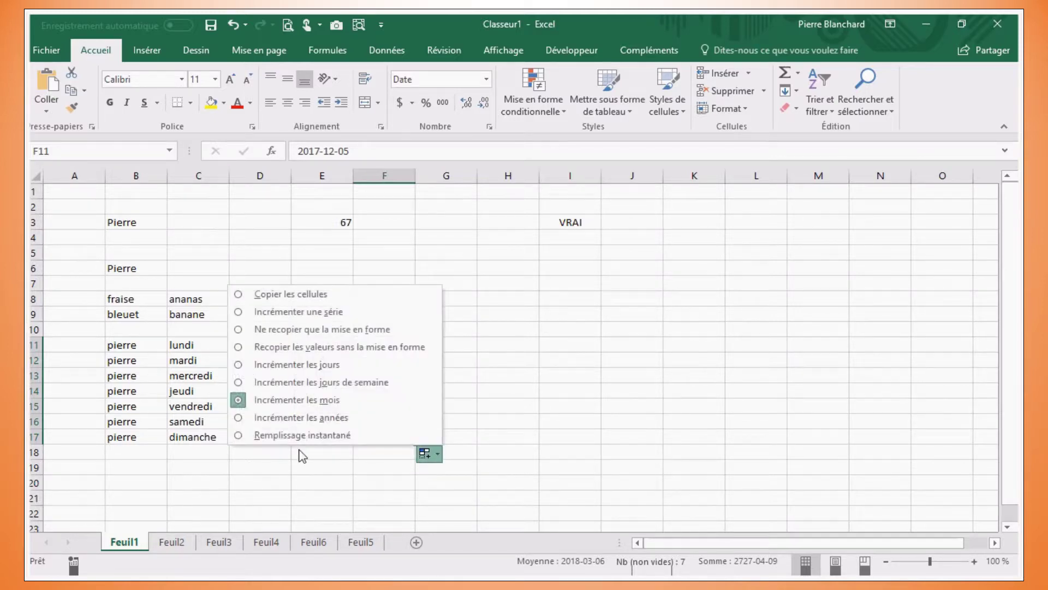
{"action": "left_click", "coordinate": [236, 418]}
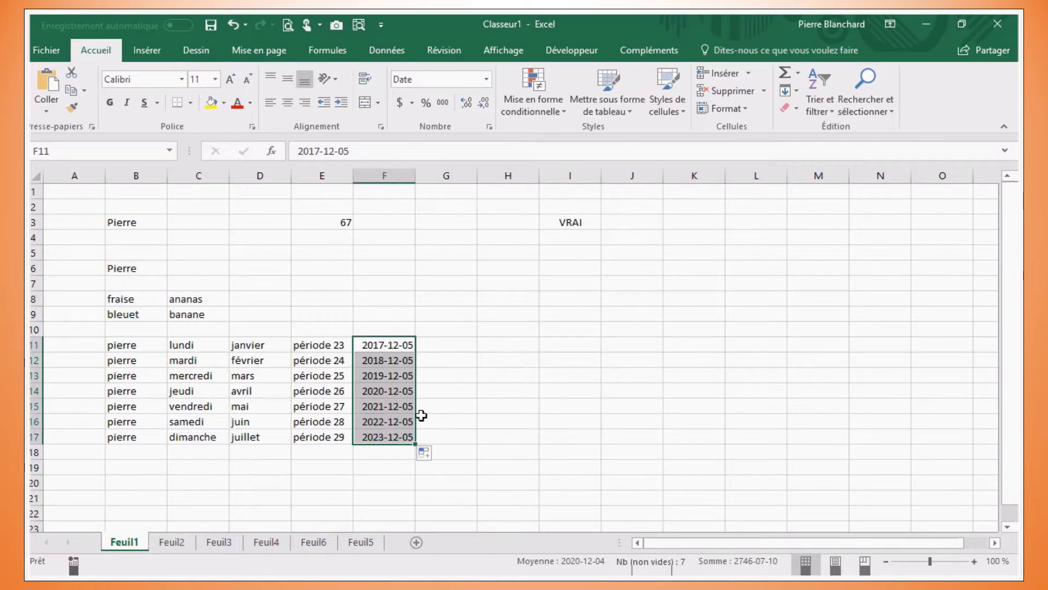
Enter the time 10:02 in cell G11 and autofill the hourly series down to G17
{"action": "left_click", "coordinate": [452, 348]}
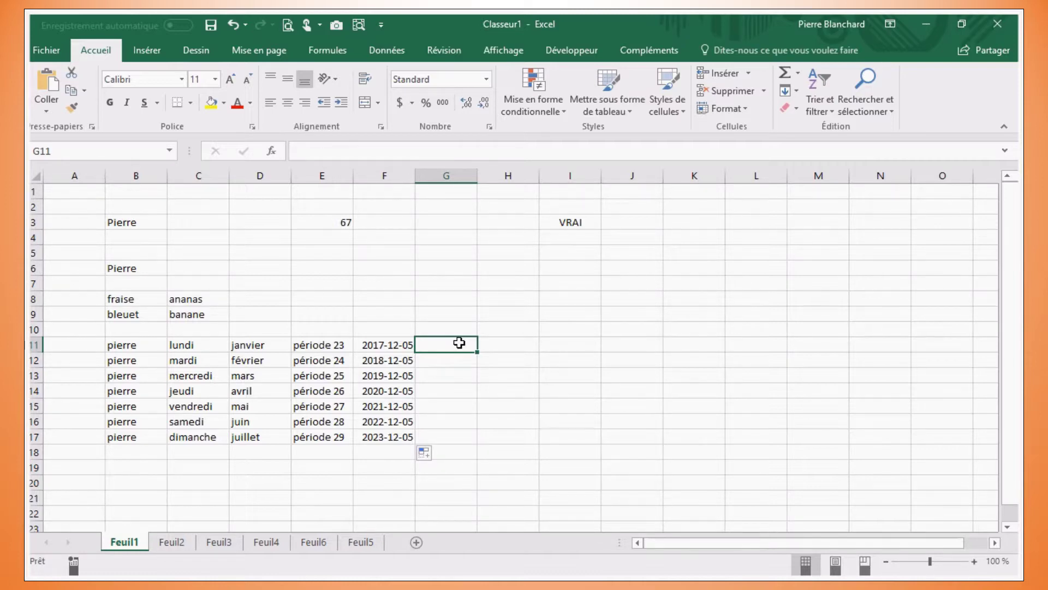
{"action": "type", "text": "10:02"}
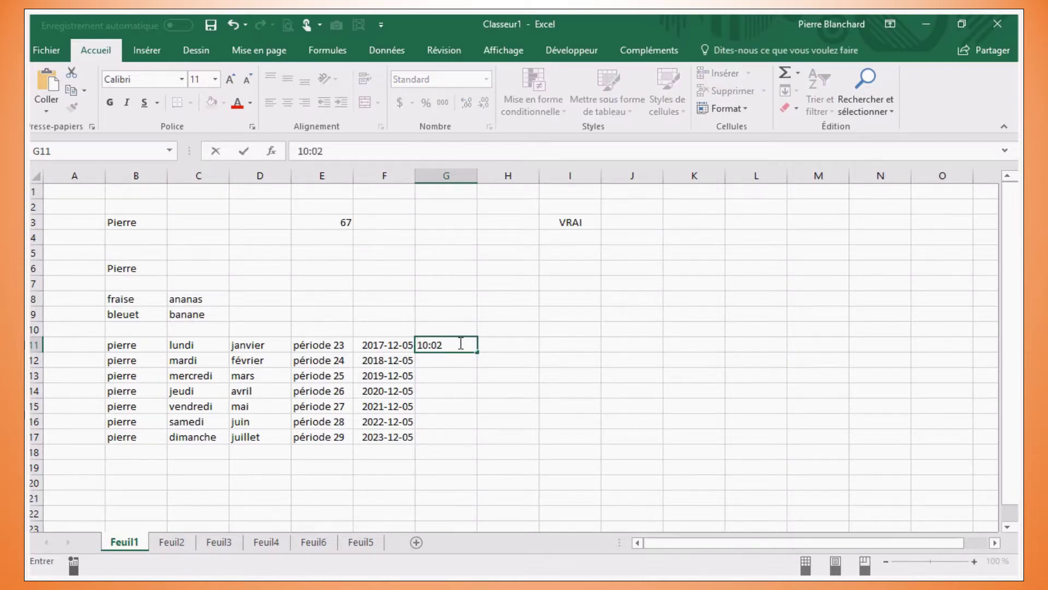
{"action": "left_click", "coordinate": [244, 151]}
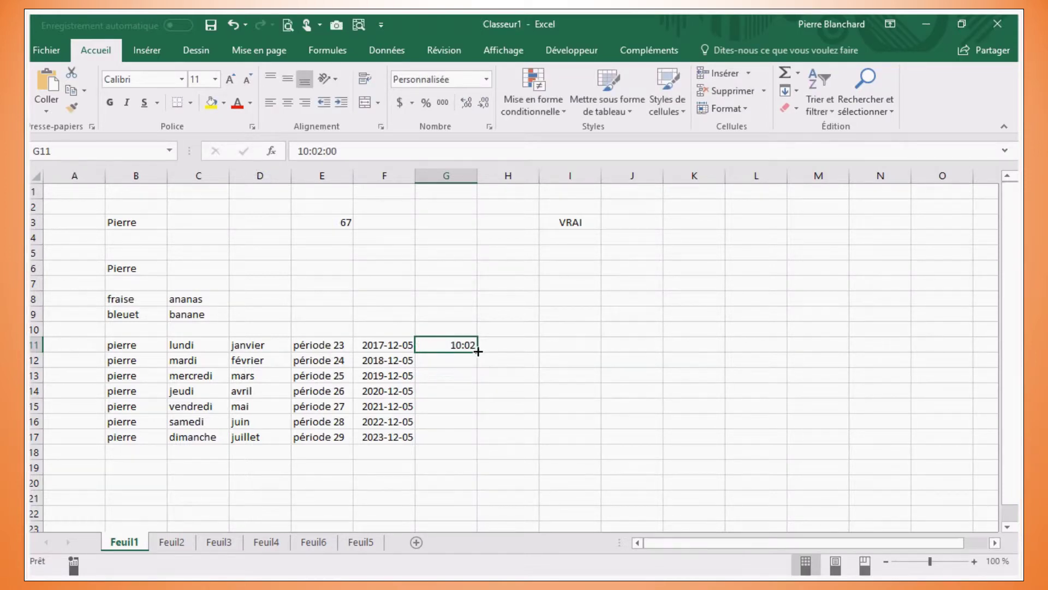
{"action": "left_click_drag", "start_coordinate": [477, 352], "coordinate": [480, 452]}
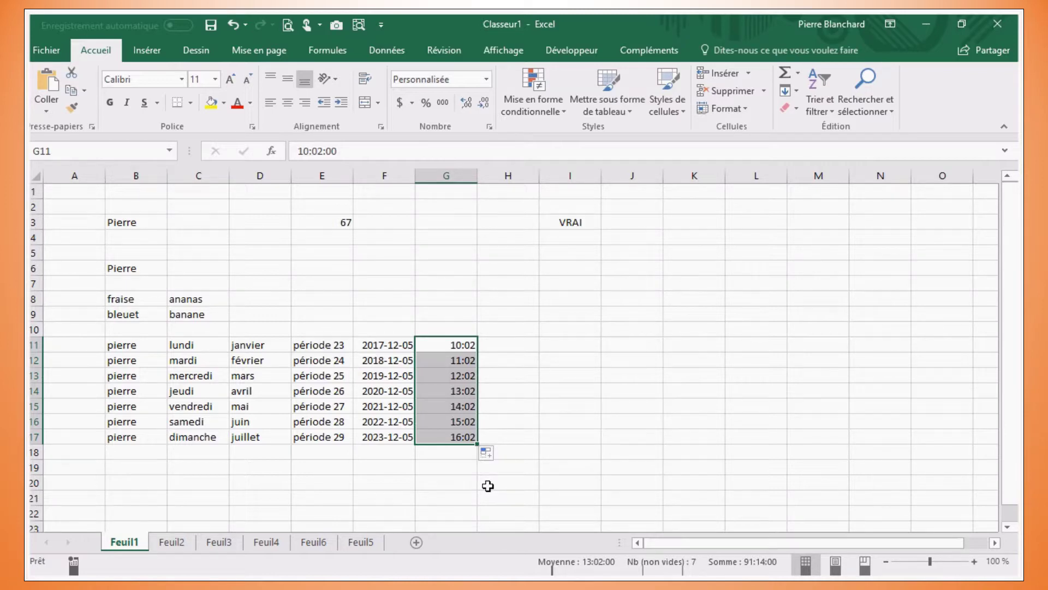
Enter 0 in H11 and 10 in H12, and extend both as a number series down to H17
{"action": "left_click", "coordinate": [514, 346]}
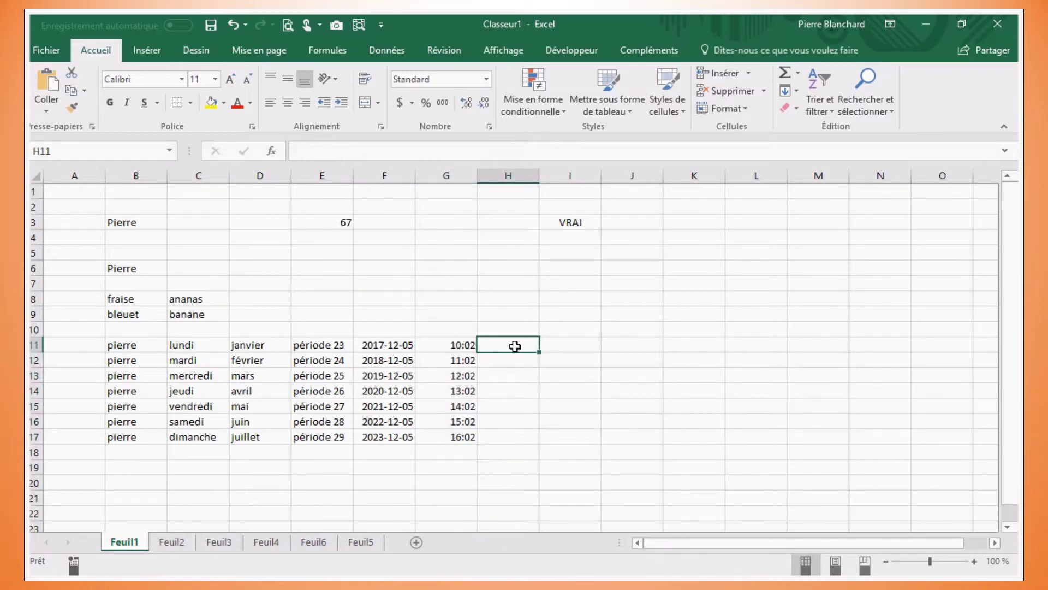
{"action": "type", "text": "0"}
{"action": "key", "text": "Return"}
{"action": "type", "text": "10"}
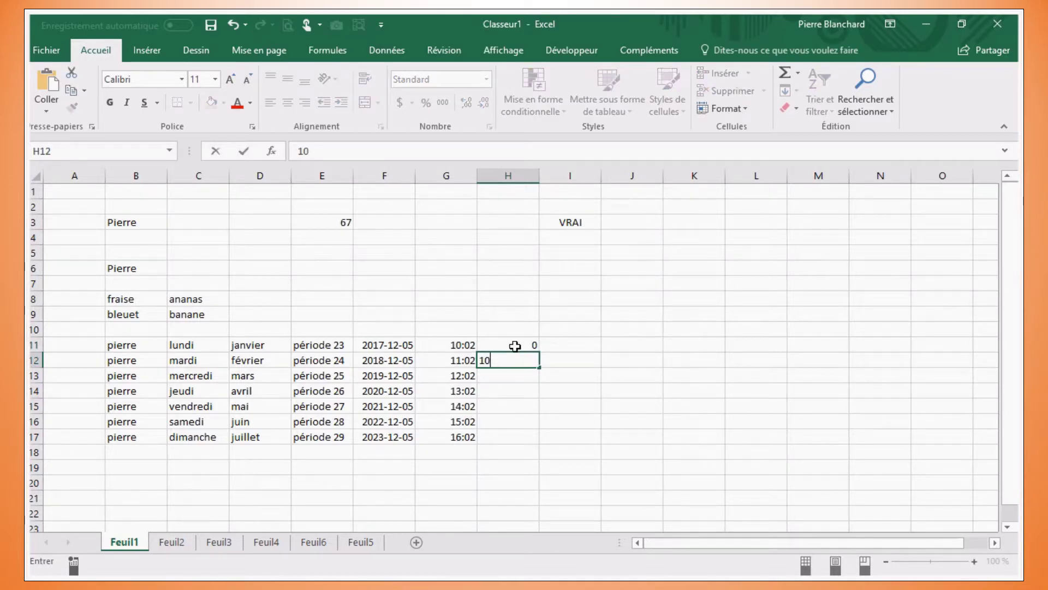
{"action": "key", "text": "Return"}
{"action": "left_click_drag", "start_coordinate": [518, 346], "coordinate": [550, 453]}
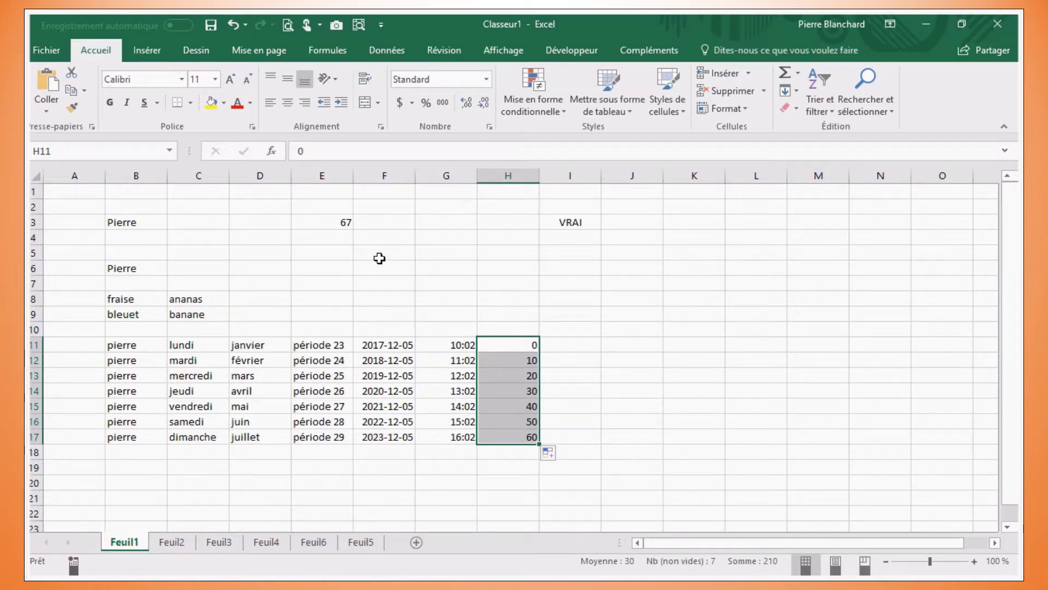
Enter the decimal number ,250 in cell E4 and validate it
{"action": "left_click", "coordinate": [327, 234]}
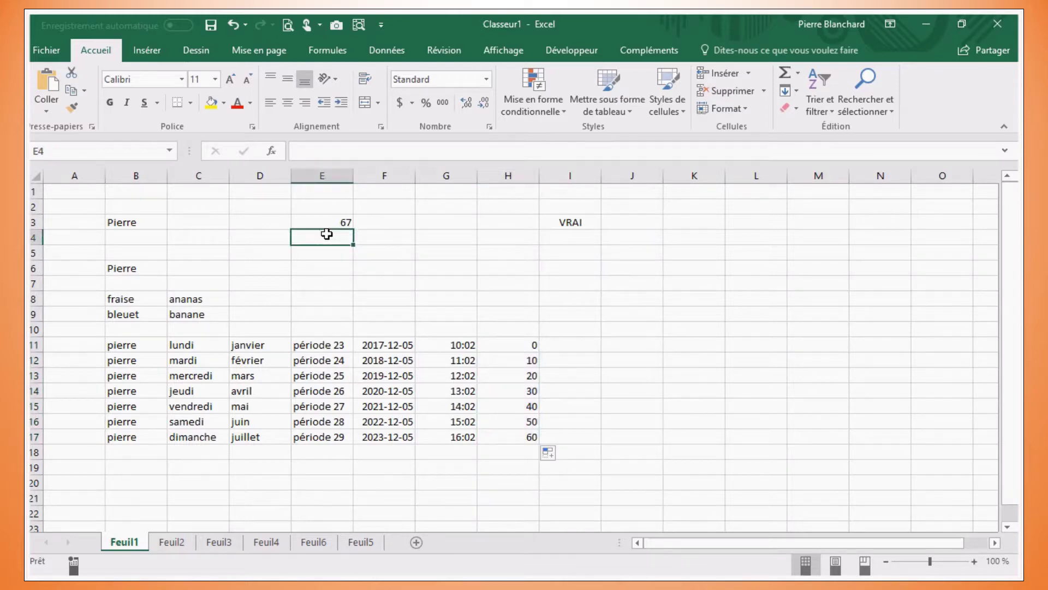
{"action": "type", "text": ",2"}
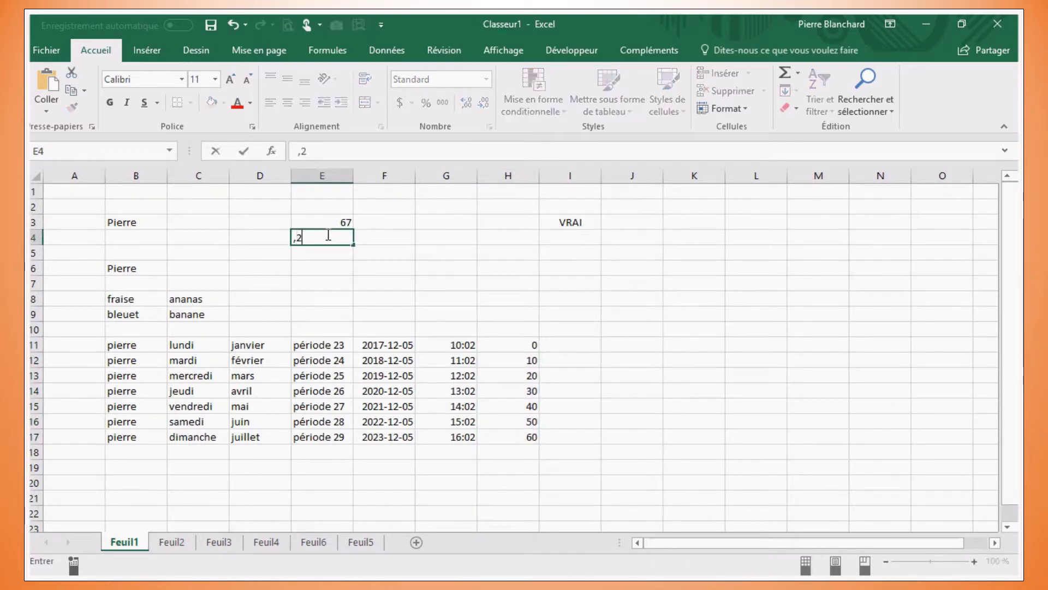
{"action": "type", "text": "50"}
{"action": "left_click", "coordinate": [244, 151]}
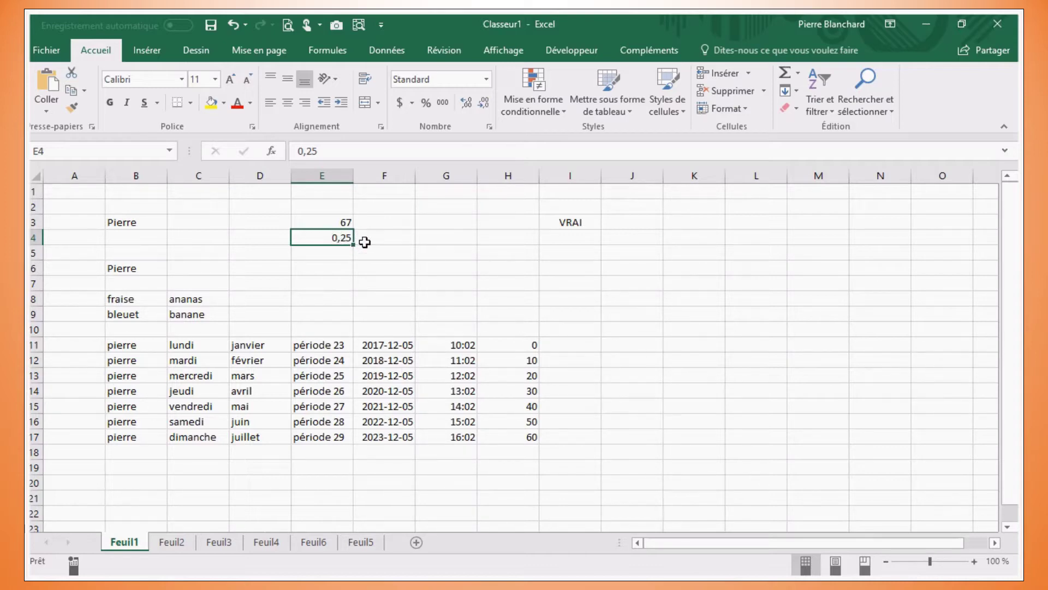
Enter 007 as a plain number in cell E5
{"action": "left_click", "coordinate": [331, 261]}
{"action": "type", "text": "007"}
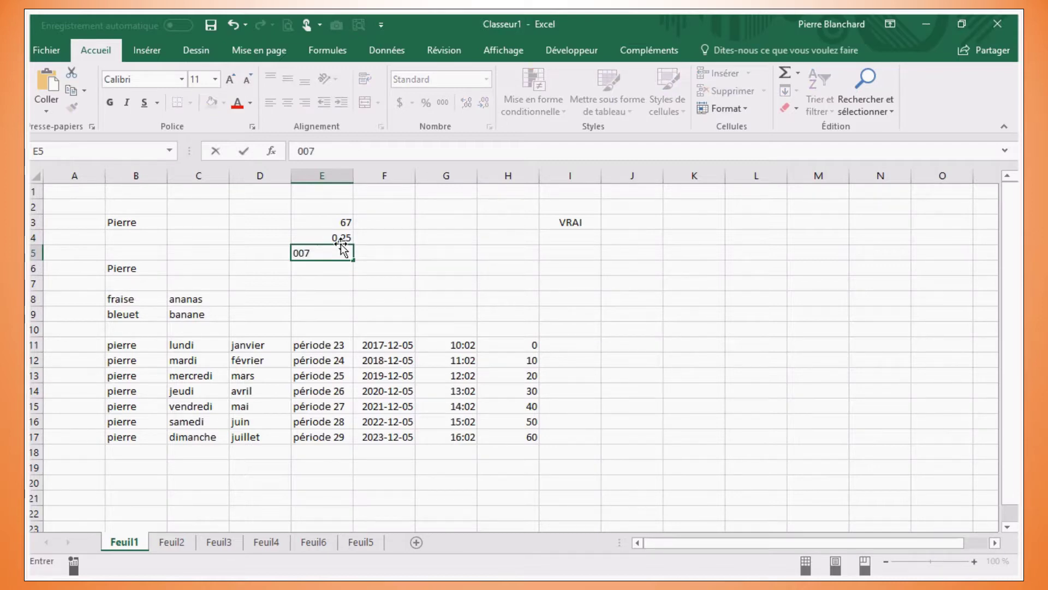
{"action": "key", "text": "Return"}
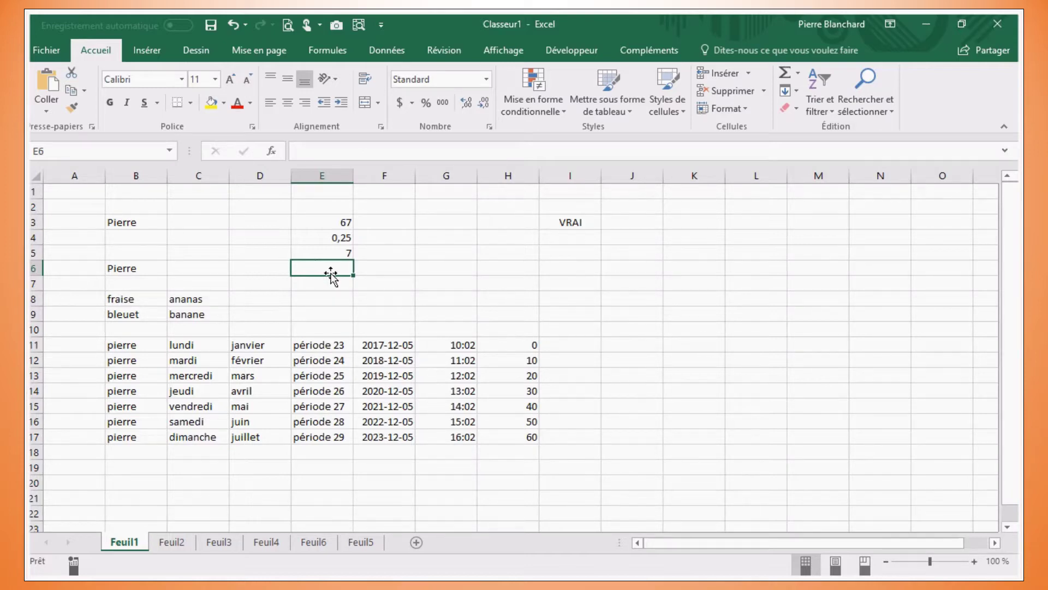
Enter '007 with a leading apostrophe in cell E6 so that it is stored as text
{"action": "type", "text": "'00"}
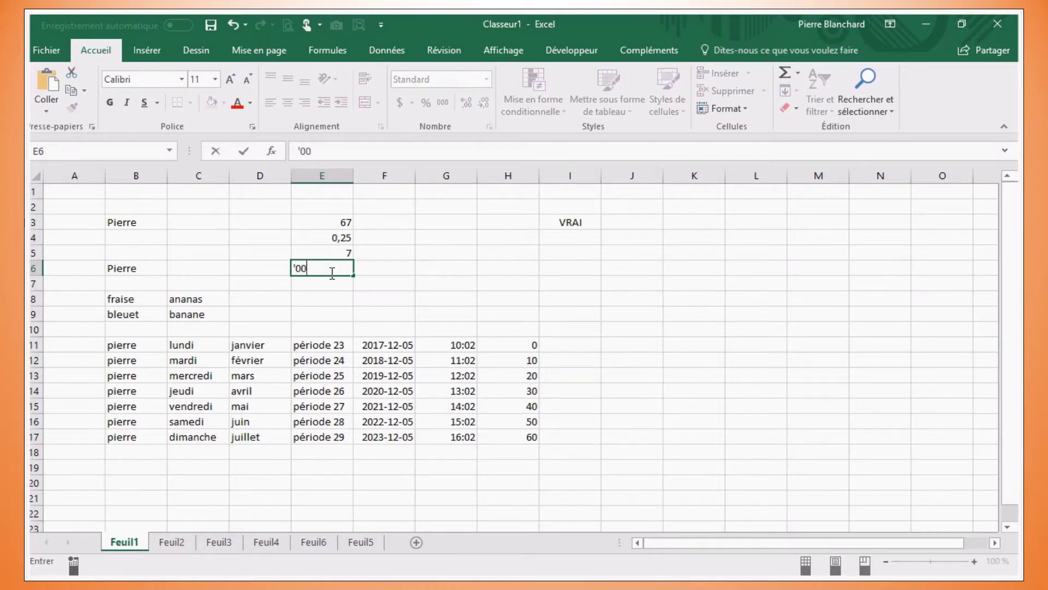
{"action": "type", "text": "7"}
{"action": "left_click", "coordinate": [244, 152]}
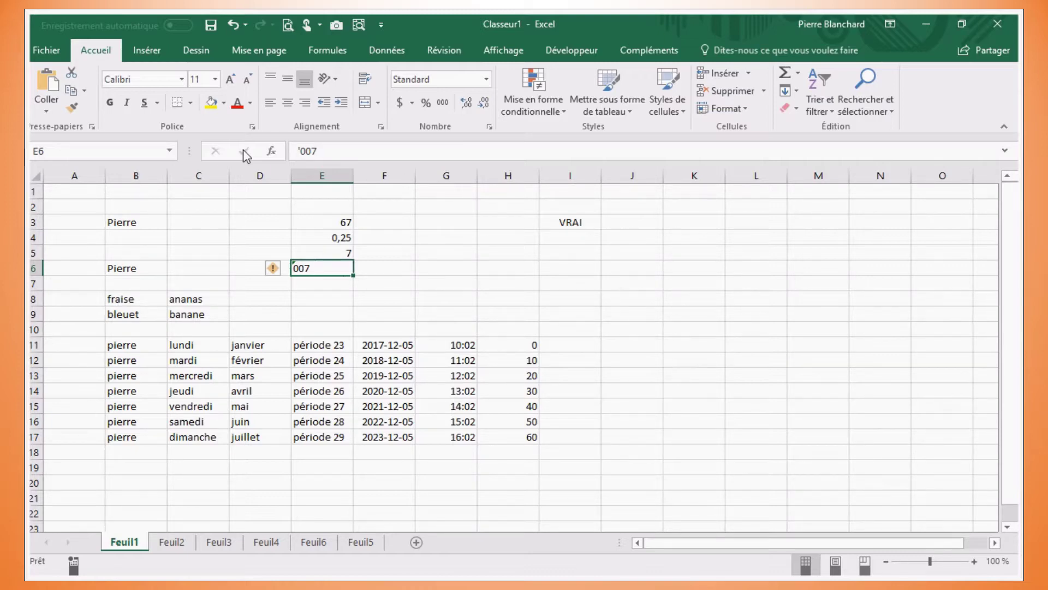
Examine the error indicator on cell E6 and read its explanation
{"action": "left_click", "coordinate": [330, 311]}
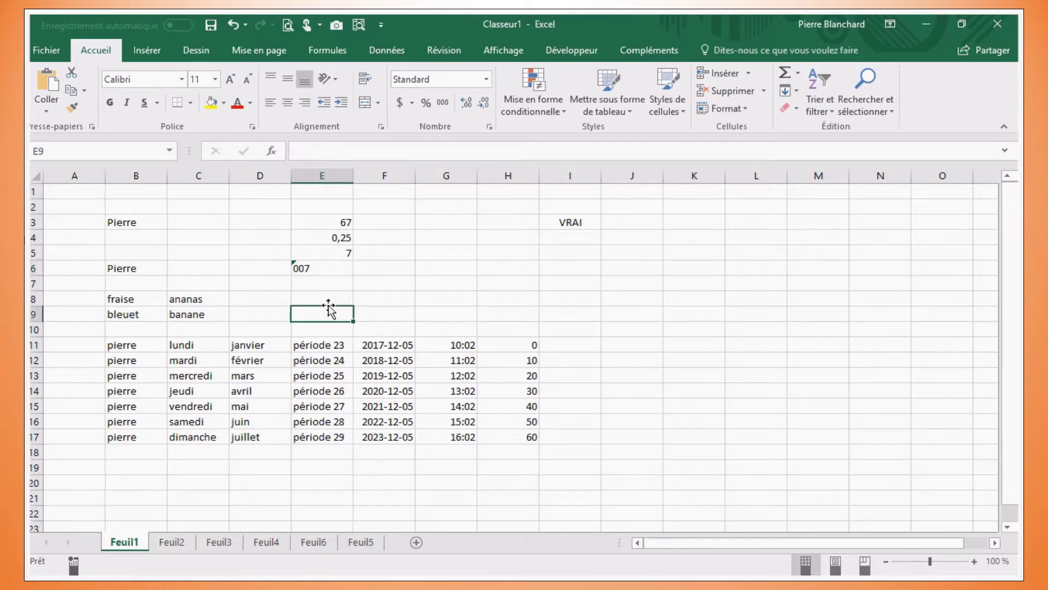
{"action": "left_click", "coordinate": [300, 268]}
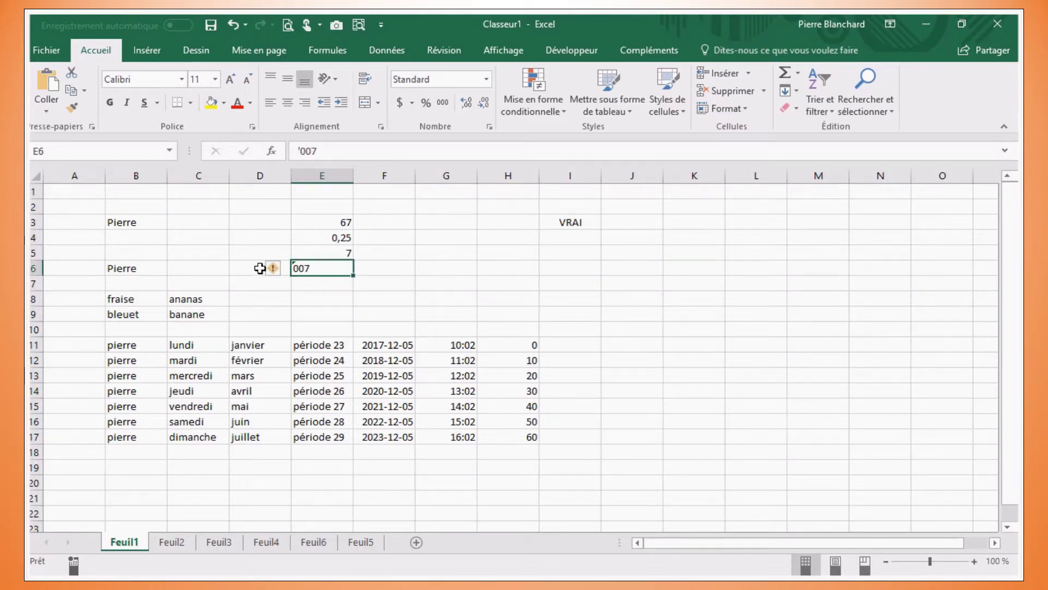
{"action": "mouse_move", "coordinate": [273, 268]}
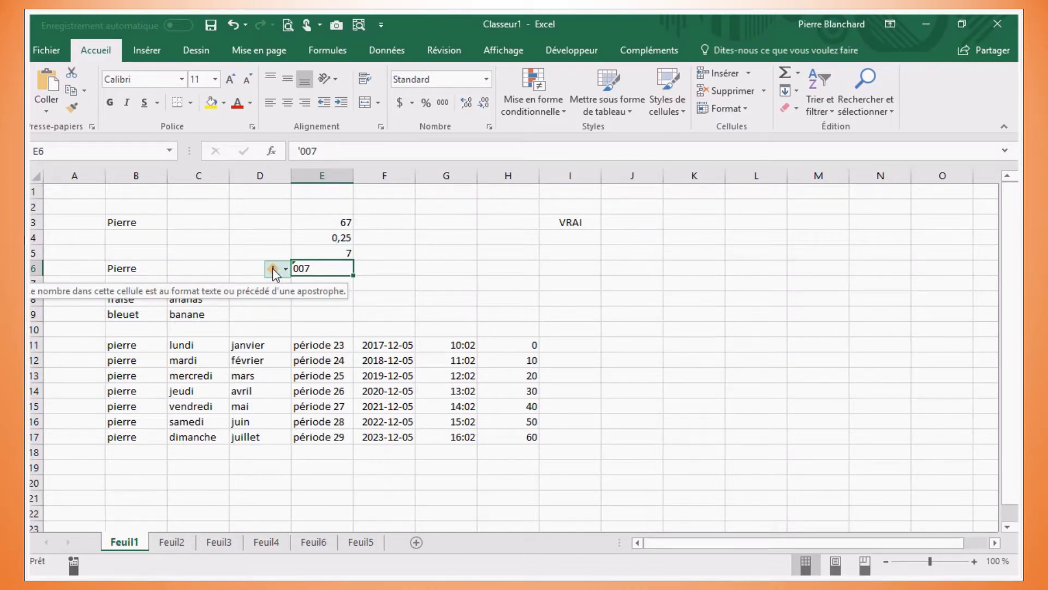
Turn off background error checking in the Excel formula options, and select cells E5:E6 to compare the number and text versions
{"action": "left_click", "coordinate": [273, 267]}
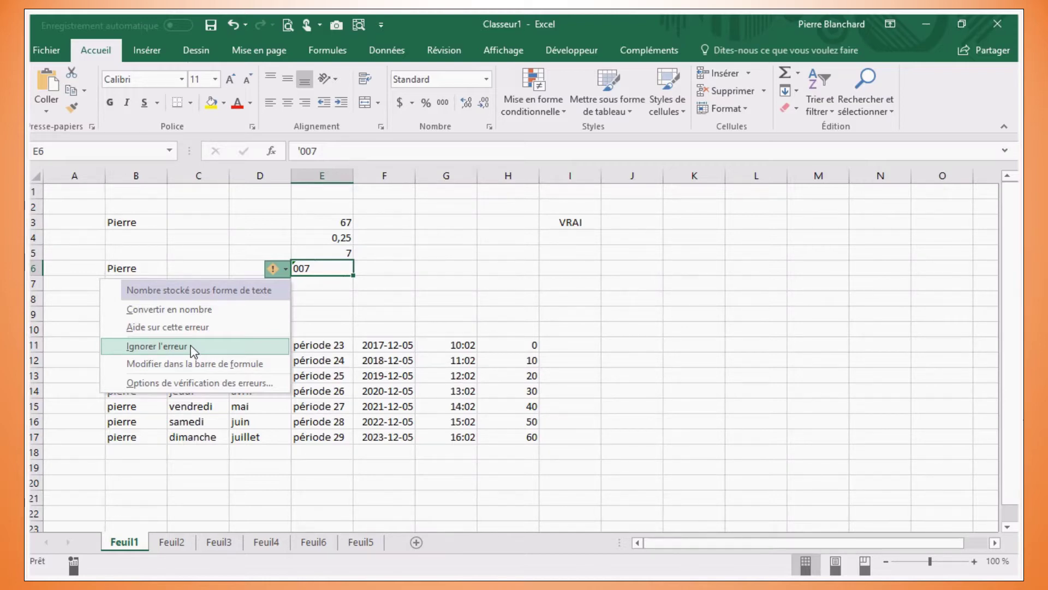
{"action": "left_click", "coordinate": [191, 382]}
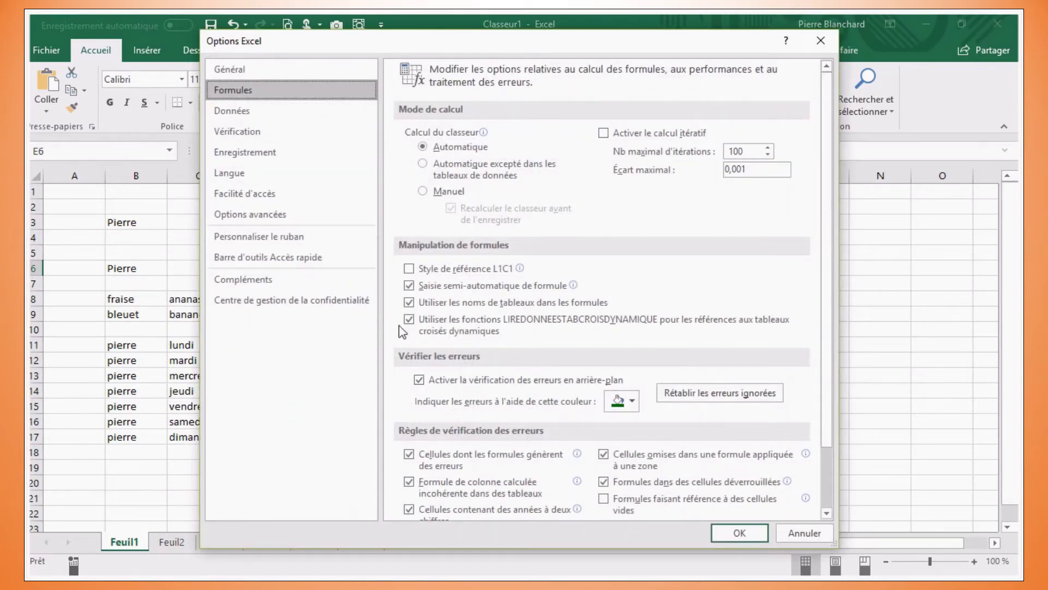
{"action": "left_click", "coordinate": [451, 385]}
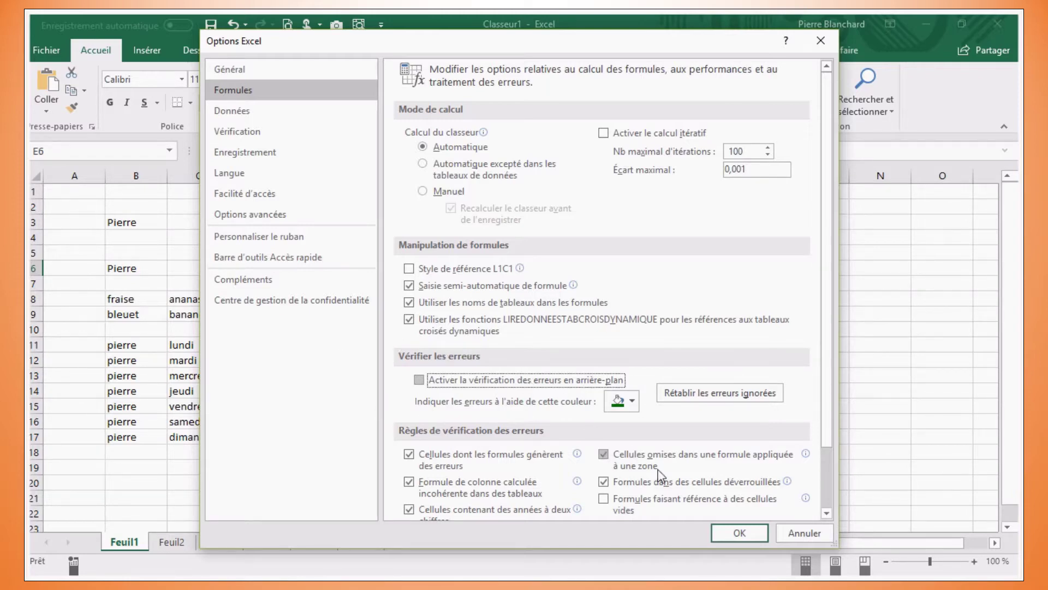
{"action": "left_click", "coordinate": [739, 533]}
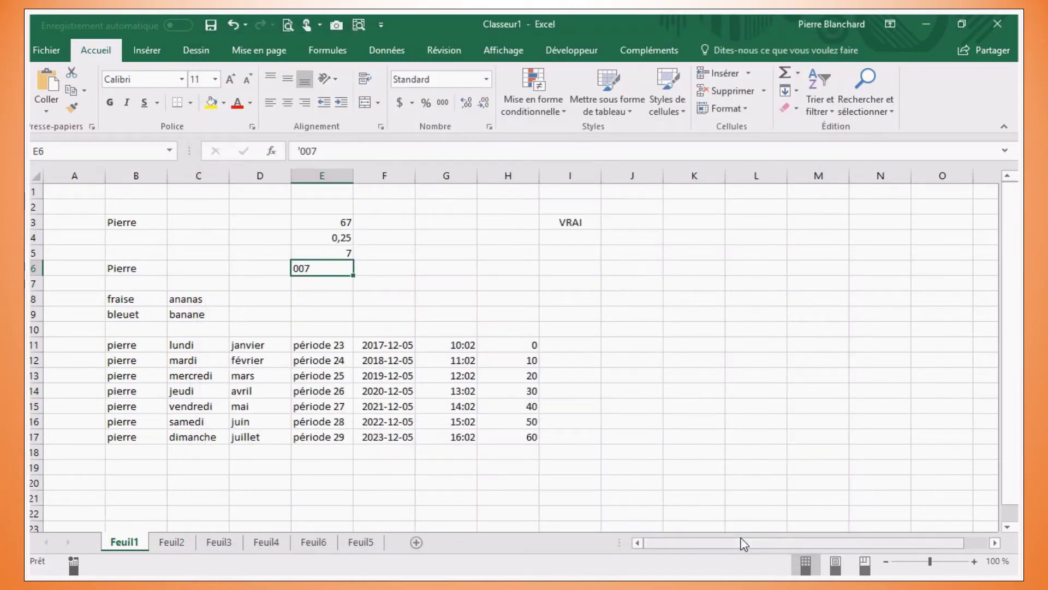
{"action": "left_click", "coordinate": [311, 252]}
{"action": "left_click", "coordinate": [314, 268], "text": "shift"}
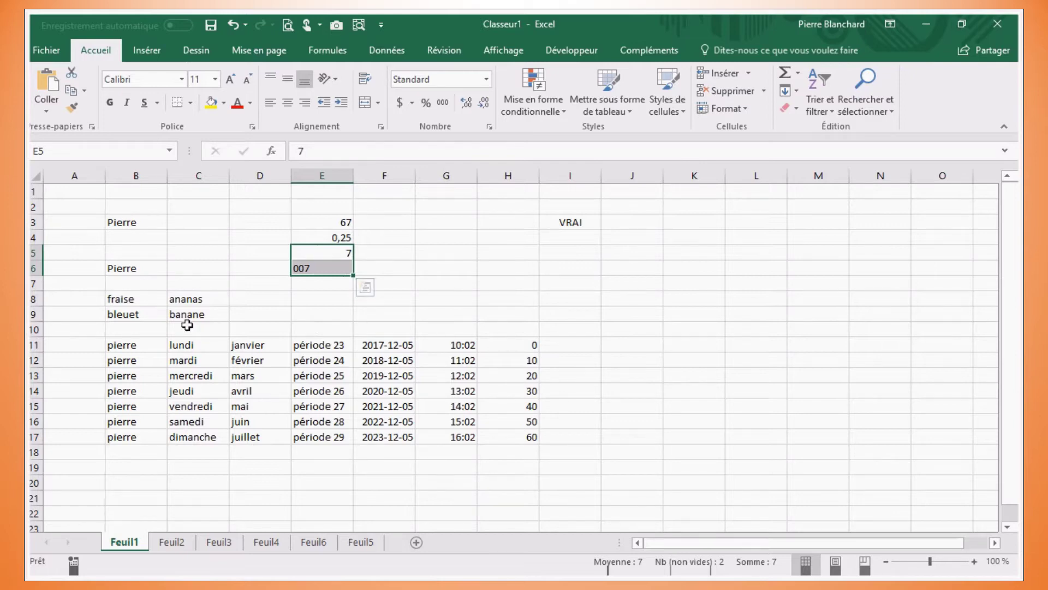
Enter the logical value faux in cell I4 and validate it
{"action": "left_click", "coordinate": [570, 240]}
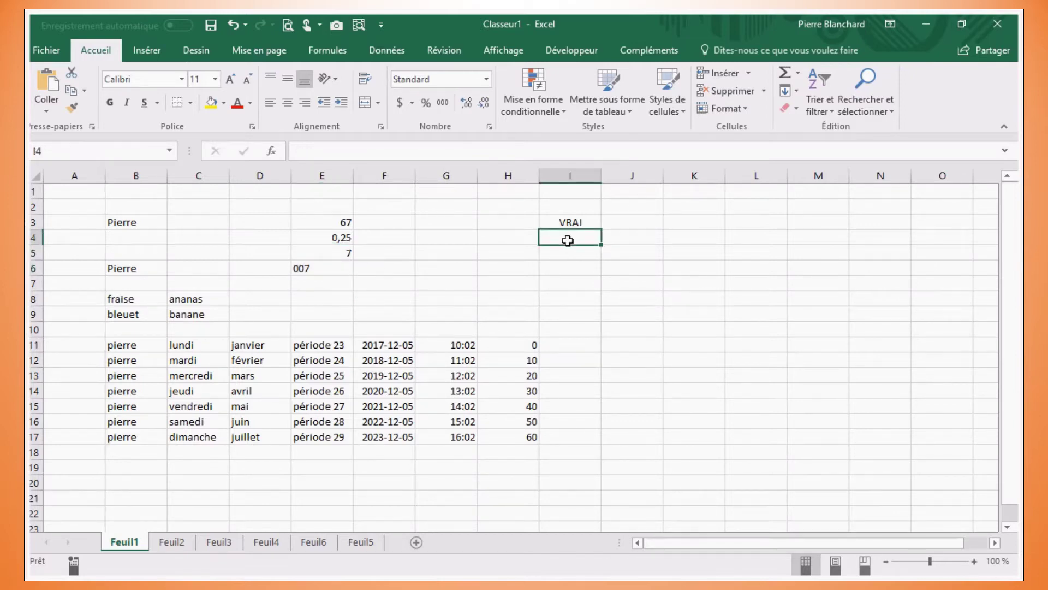
{"action": "type", "text": "faux"}
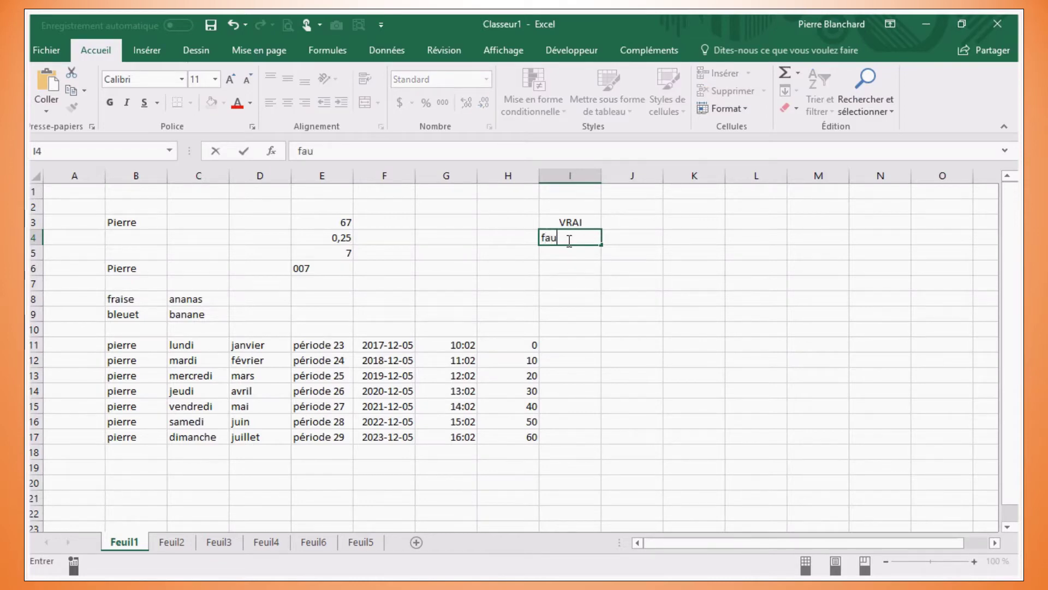
{"action": "left_click", "coordinate": [244, 151]}
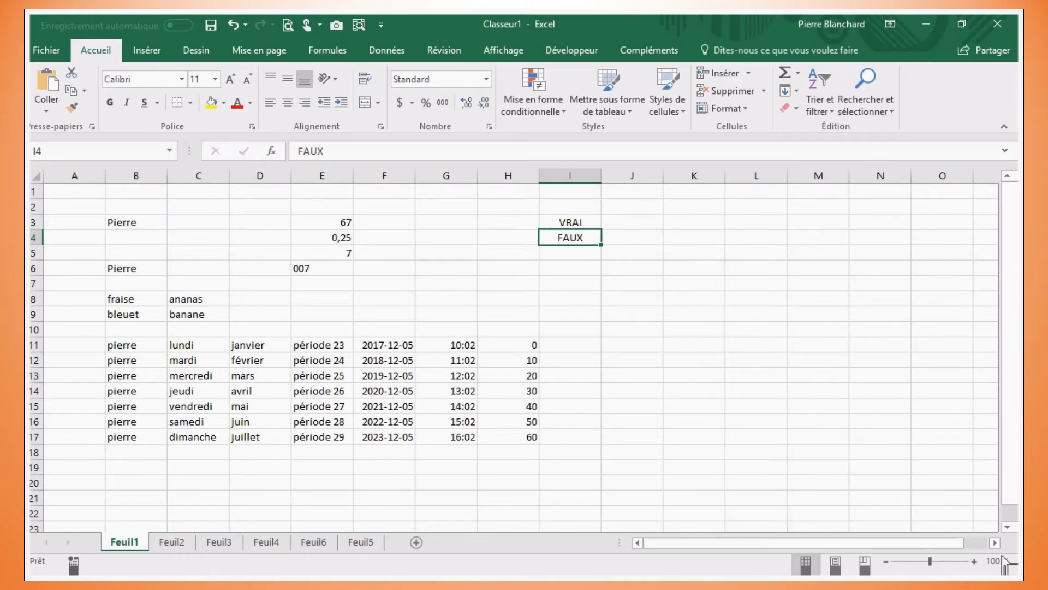
Enter lundi in cell C18 below the list of weekdays by accepting the autocomplete suggestion for l
{"action": "scroll", "coordinate": [1008, 527], "scroll_direction": "down", "scroll_amount": 2}
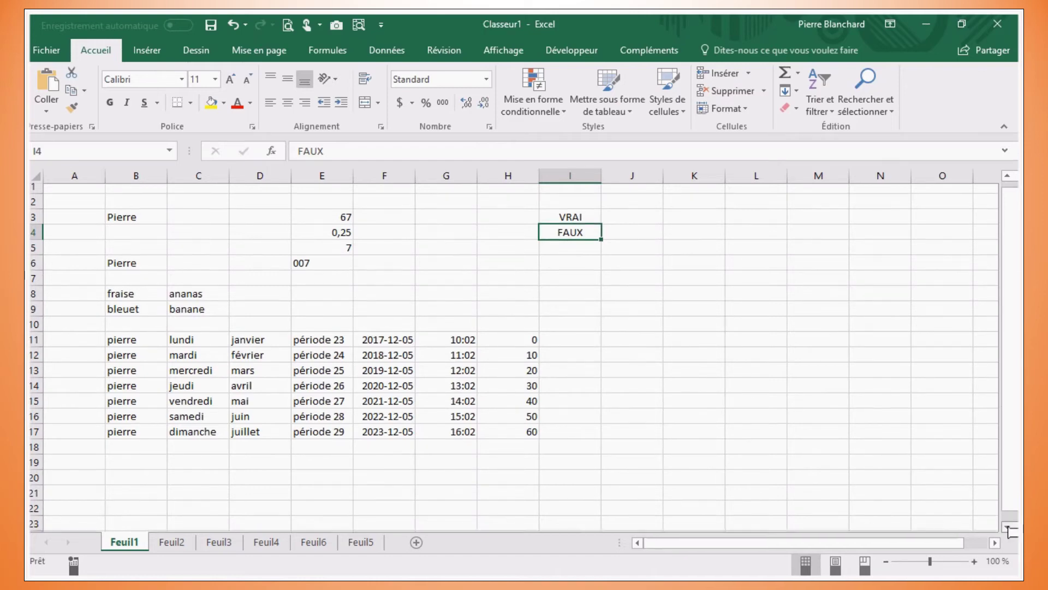
{"action": "scroll", "coordinate": [1007, 529], "scroll_direction": "down", "scroll_amount": 1}
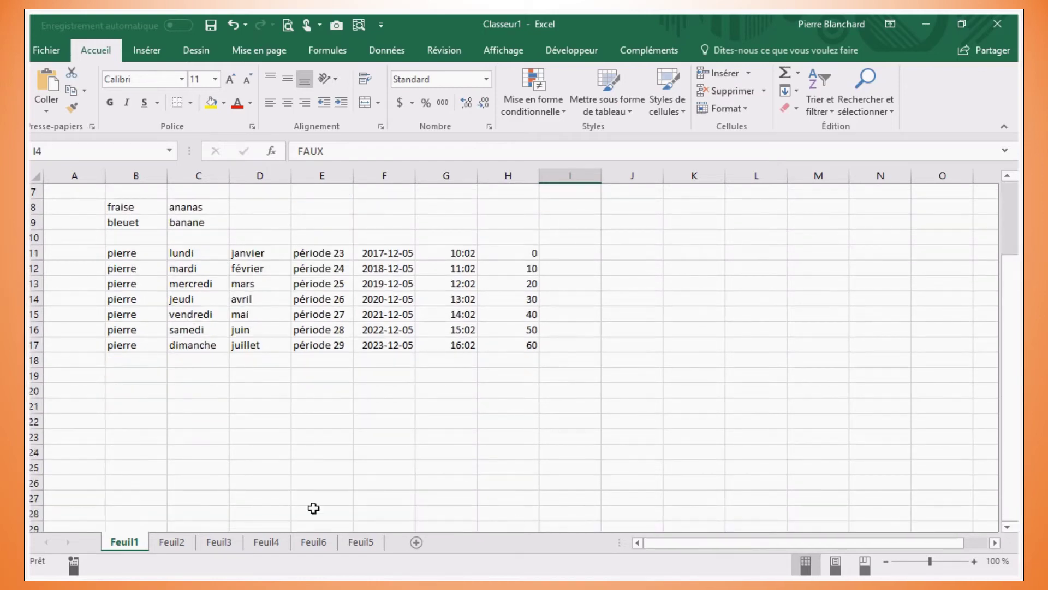
{"action": "left_click", "coordinate": [196, 363]}
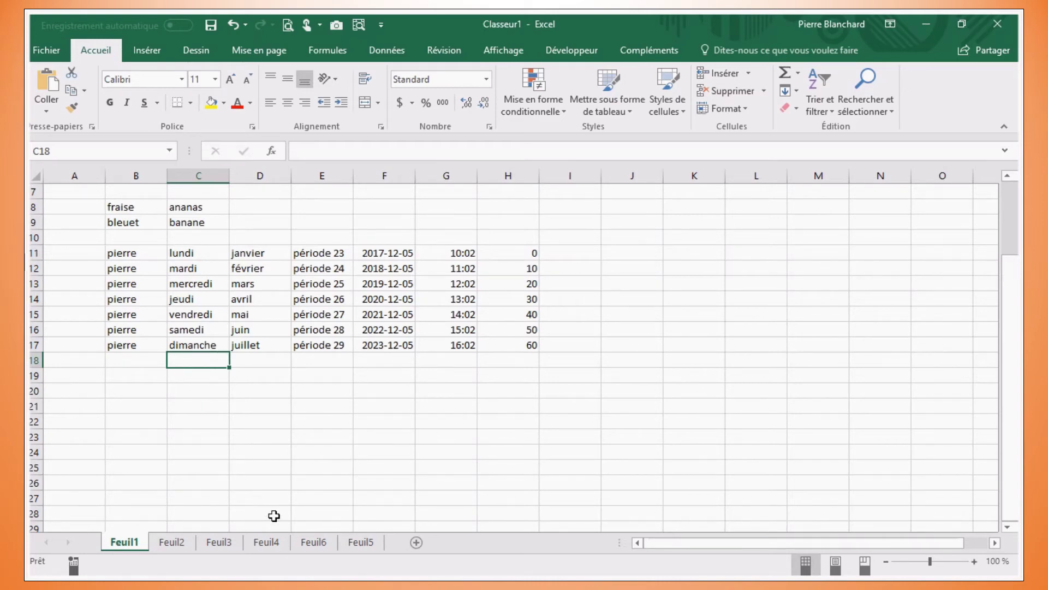
{"action": "type", "text": "l"}
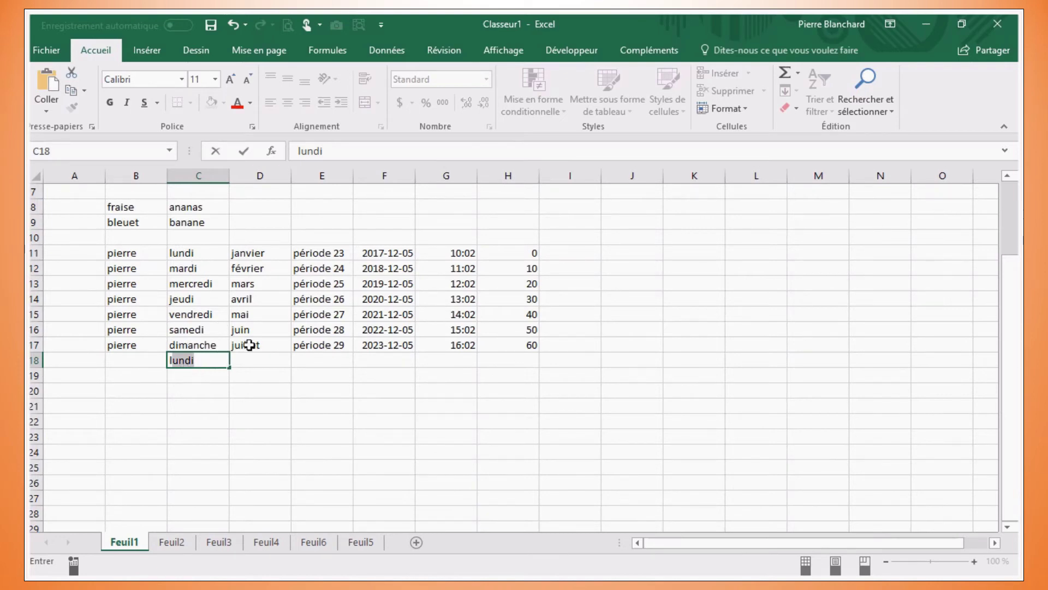
{"action": "key", "text": "Return"}
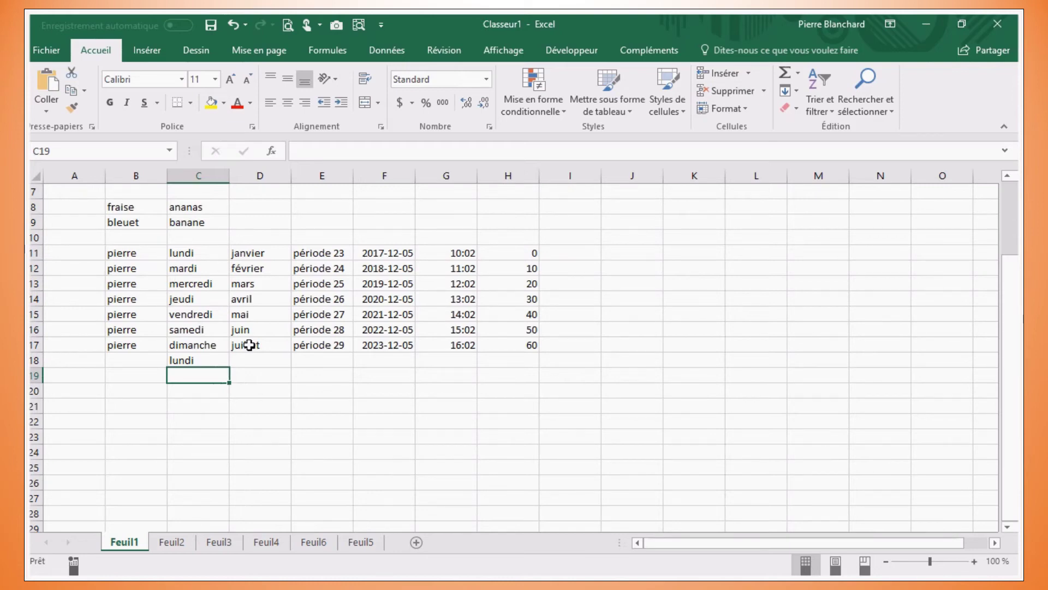
Start an entry with ma in cell C19 and validate it using the column's autocomplete
{"action": "type", "text": "m"}
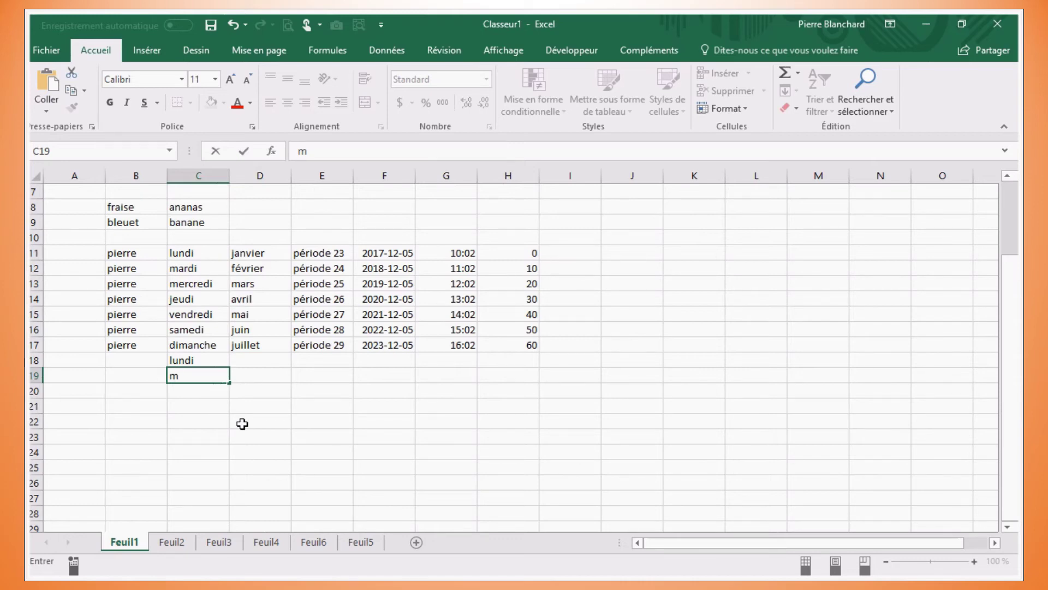
{"action": "type", "text": "a"}
{"action": "key", "text": "Return"}
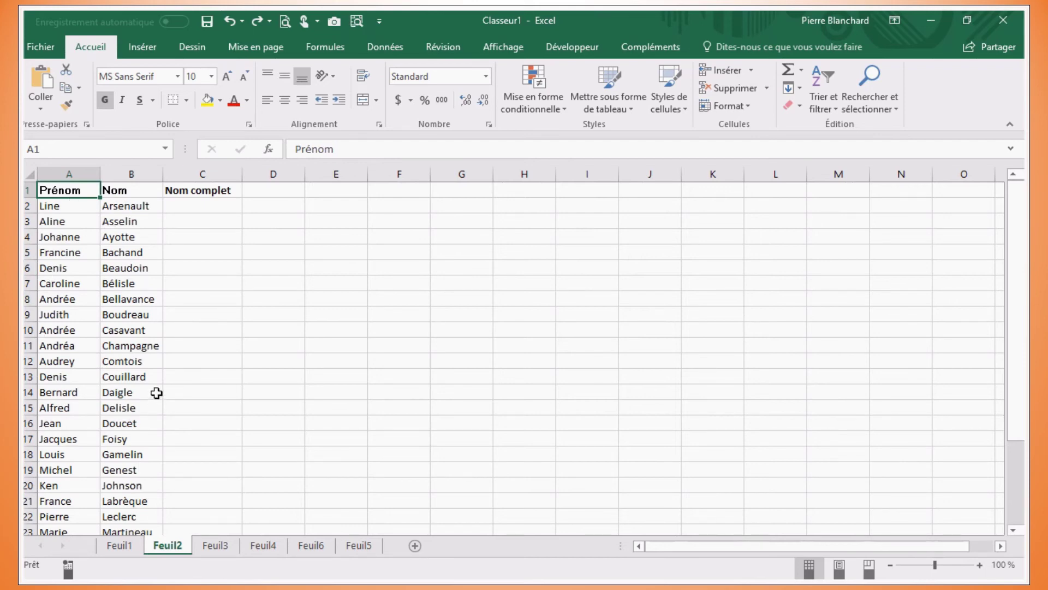
On sheet Feuil2, enter the first person's full name in C2, and start the second in C3 to Flash Fill the Nom complet column
{"action": "left_click", "coordinate": [203, 207]}
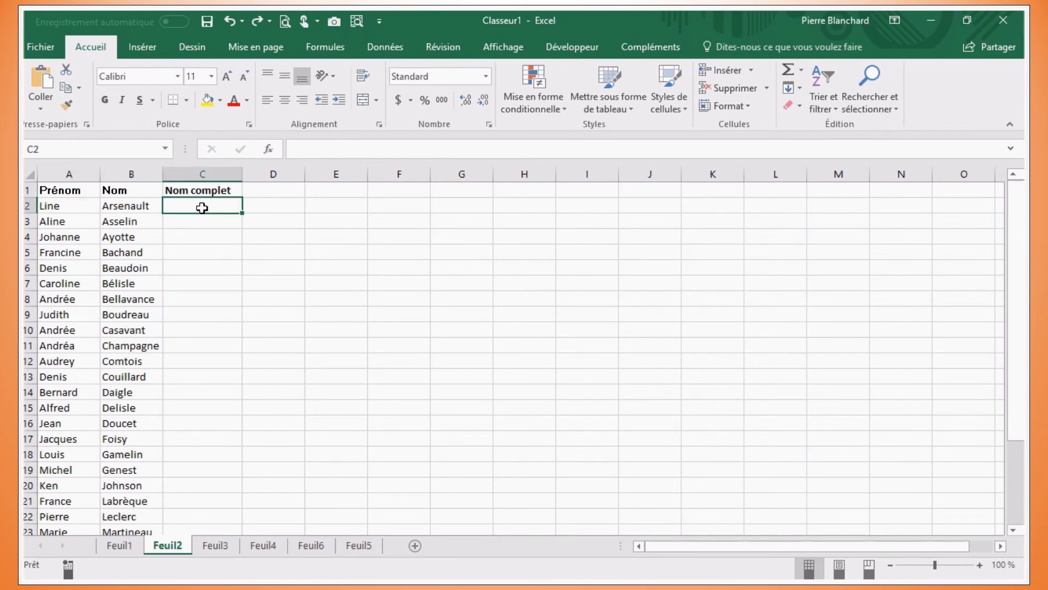
{"action": "type", "text": "Line"}
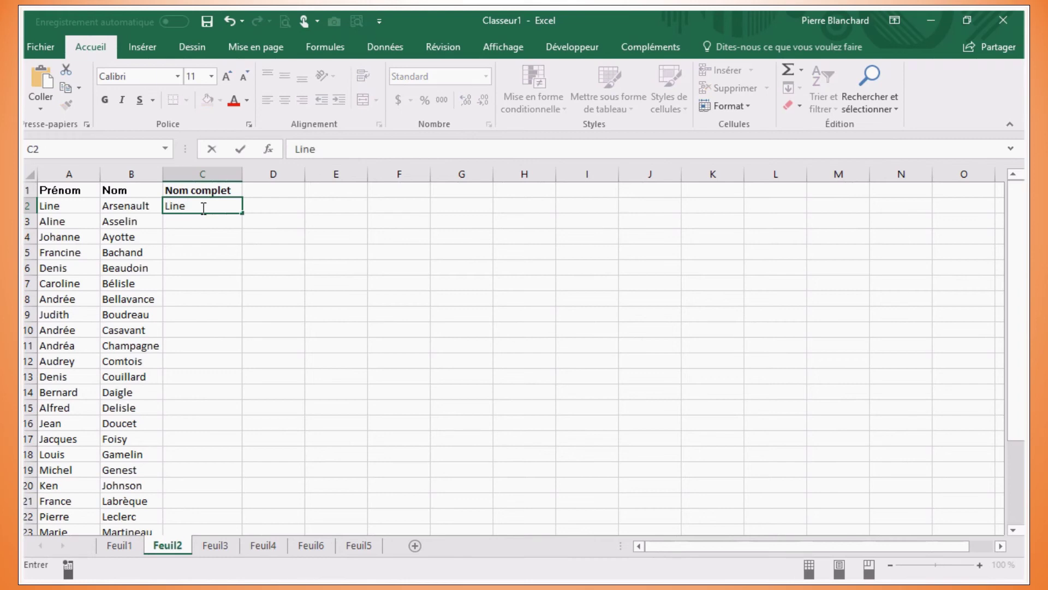
{"action": "type", "text": " Arsenault"}
{"action": "left_click", "coordinate": [184, 223]}
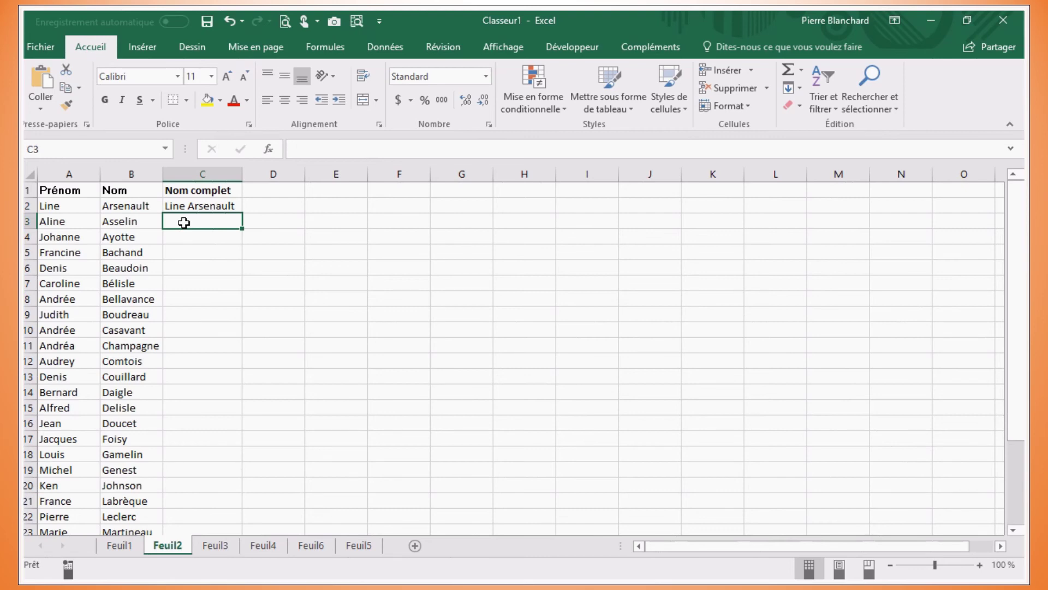
{"action": "type", "text": "aline Asselin"}
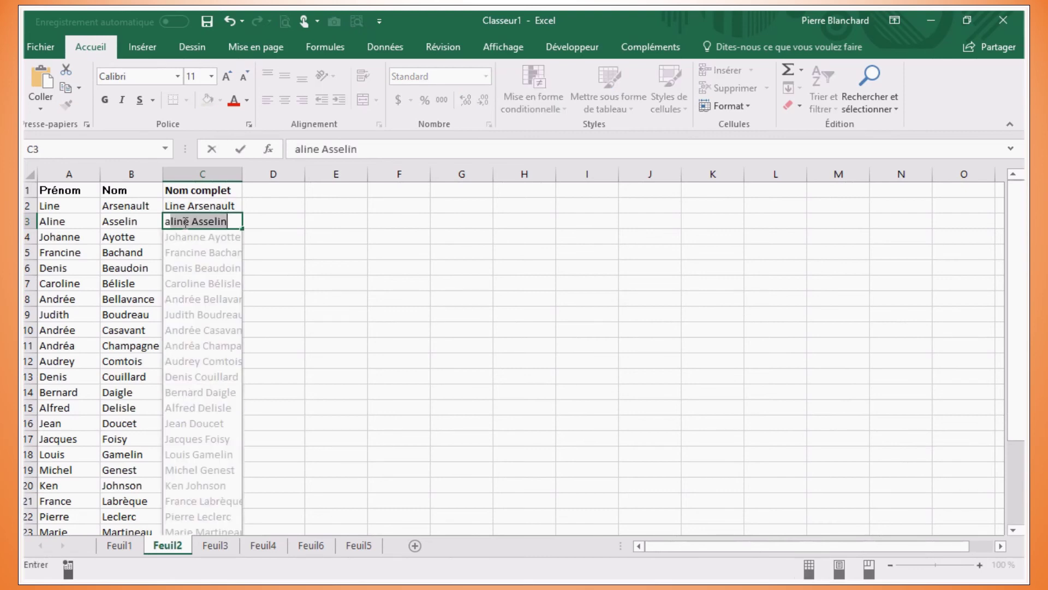
{"action": "key", "text": "Return"}
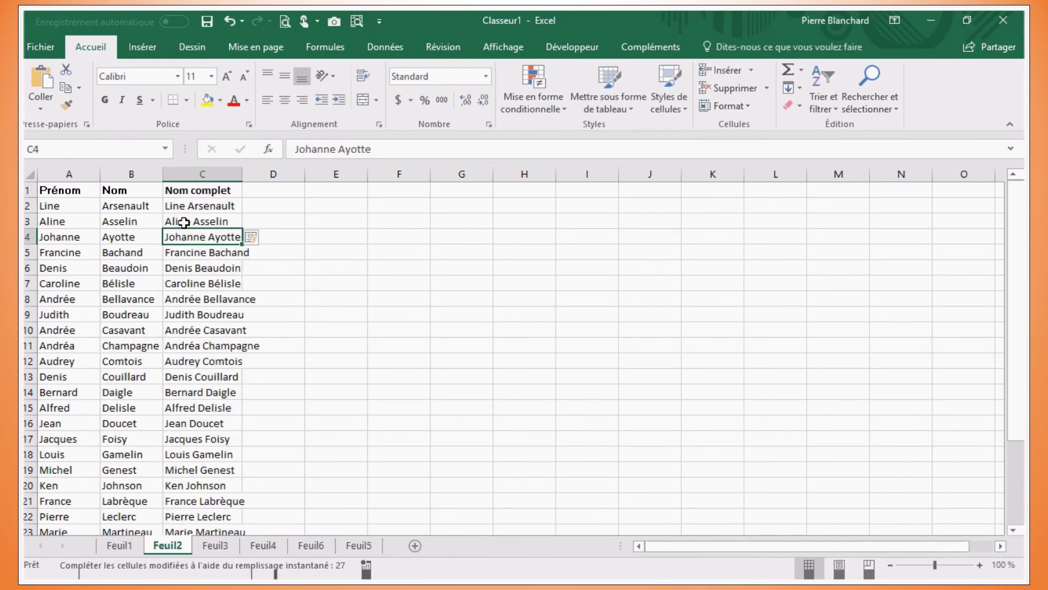